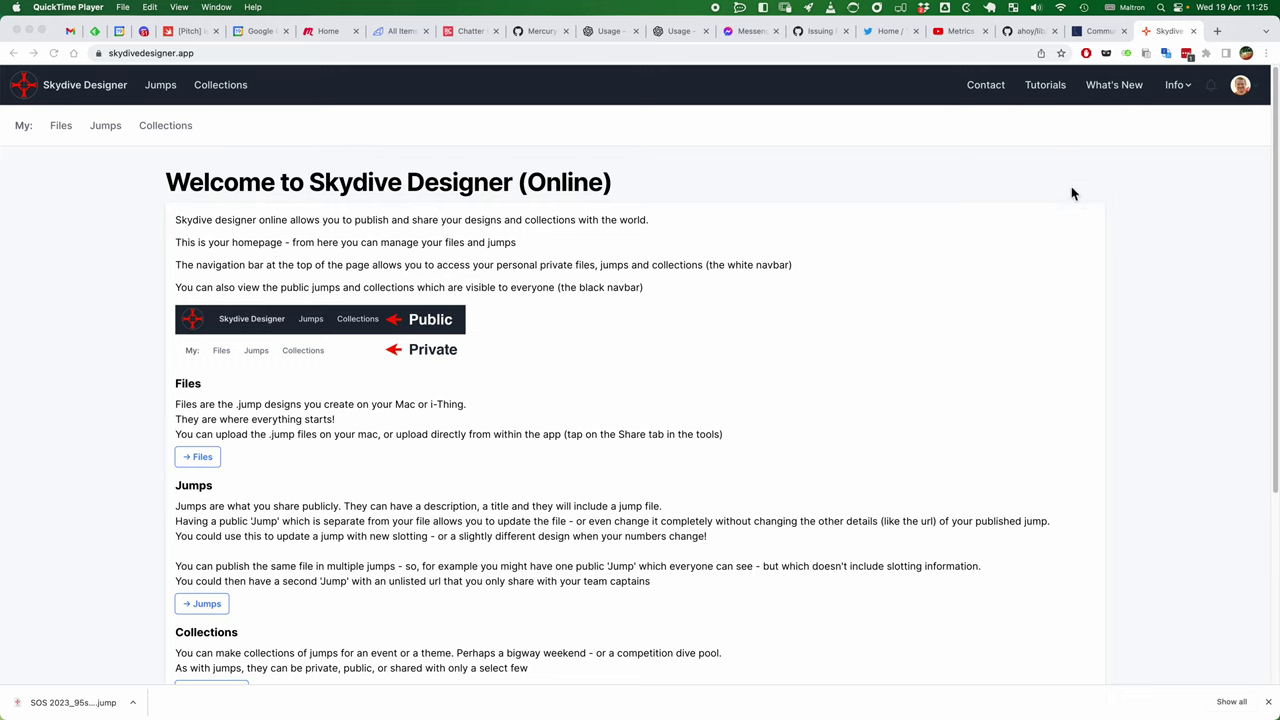
# Open the Teams page from the account avatar menu to list all teams
pyautogui.click(1257, 89)
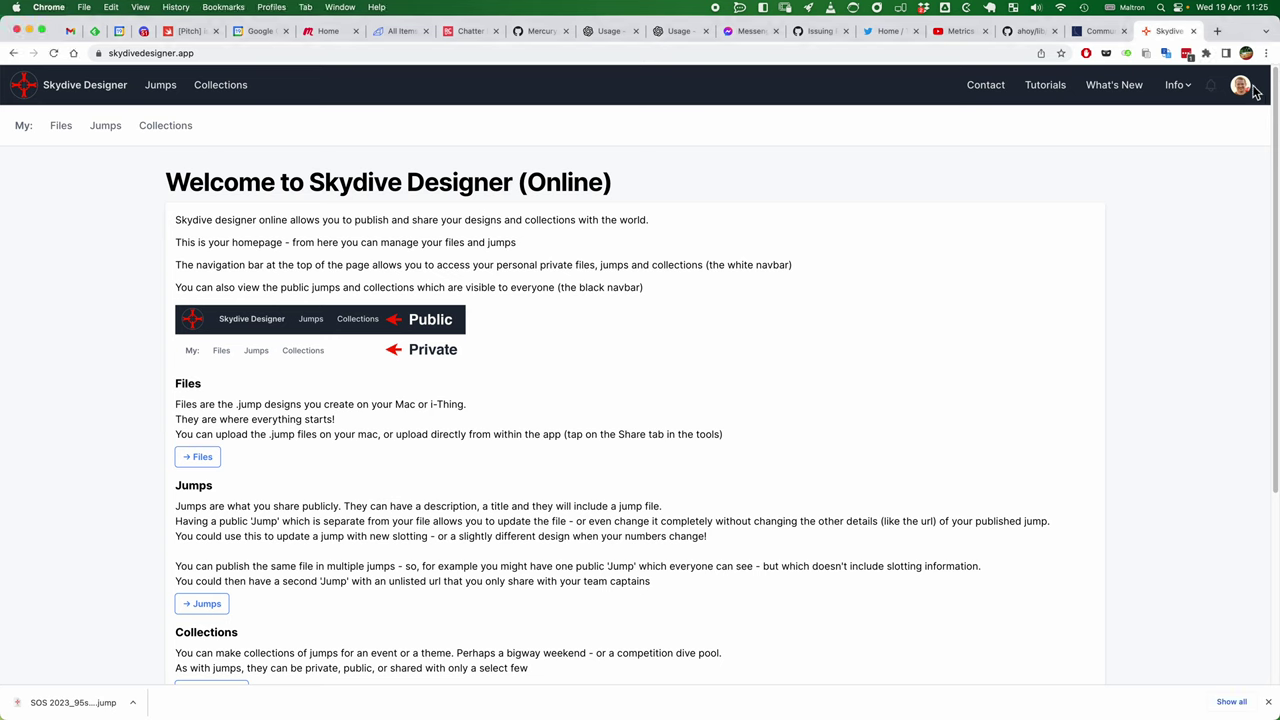
pyautogui.click(1255, 91)
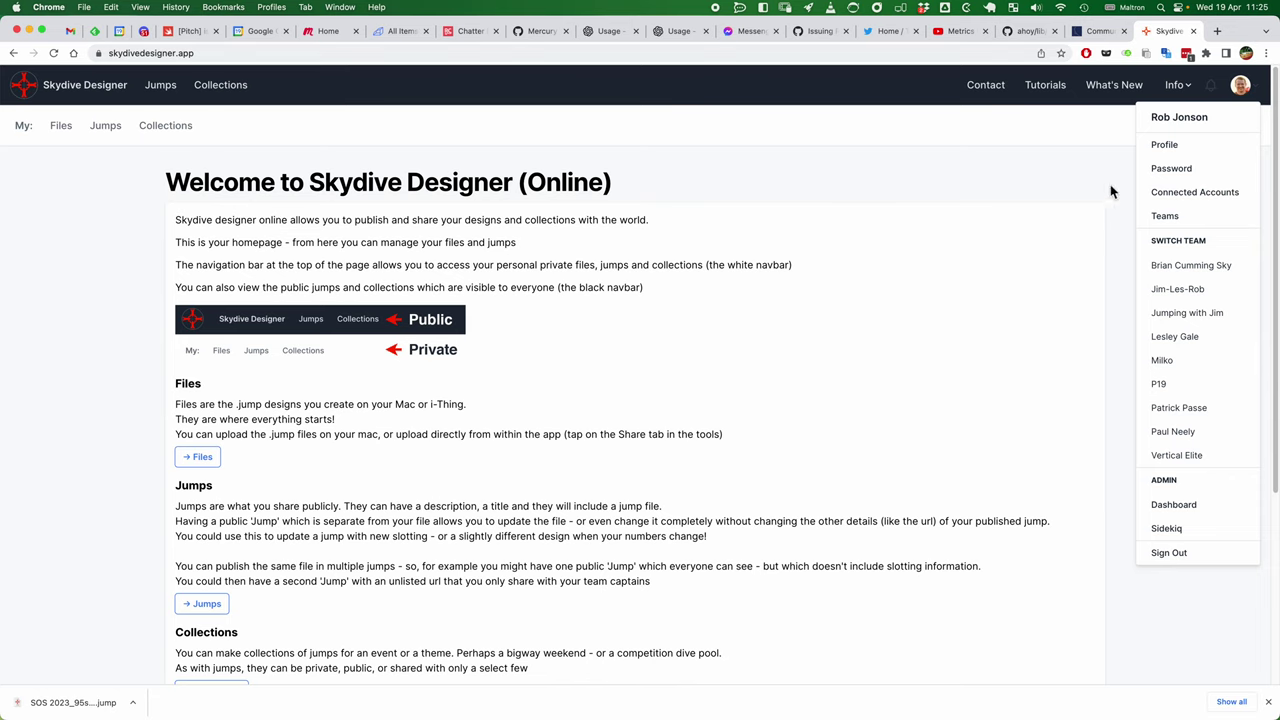
pyautogui.click(1165, 216)
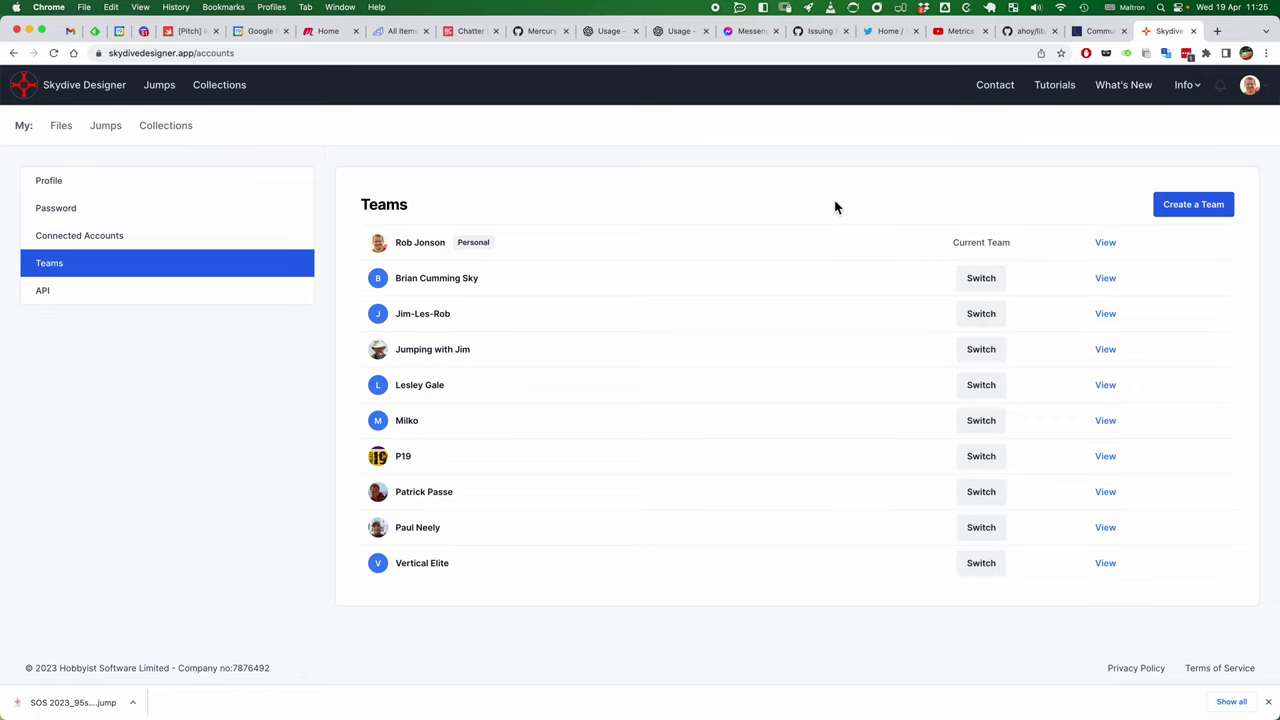
# Create a new team with the Account Name 'My Team Name'
pyautogui.click(1203, 214)
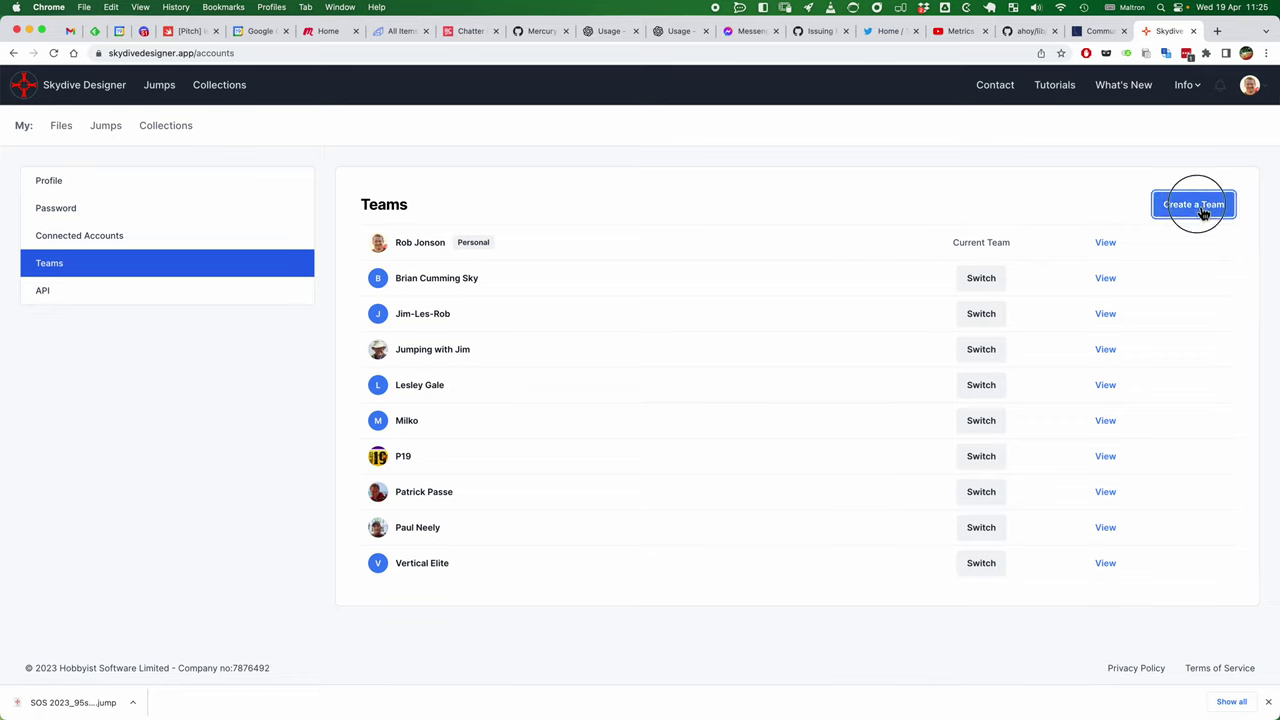
pyautogui.click(1190, 208)
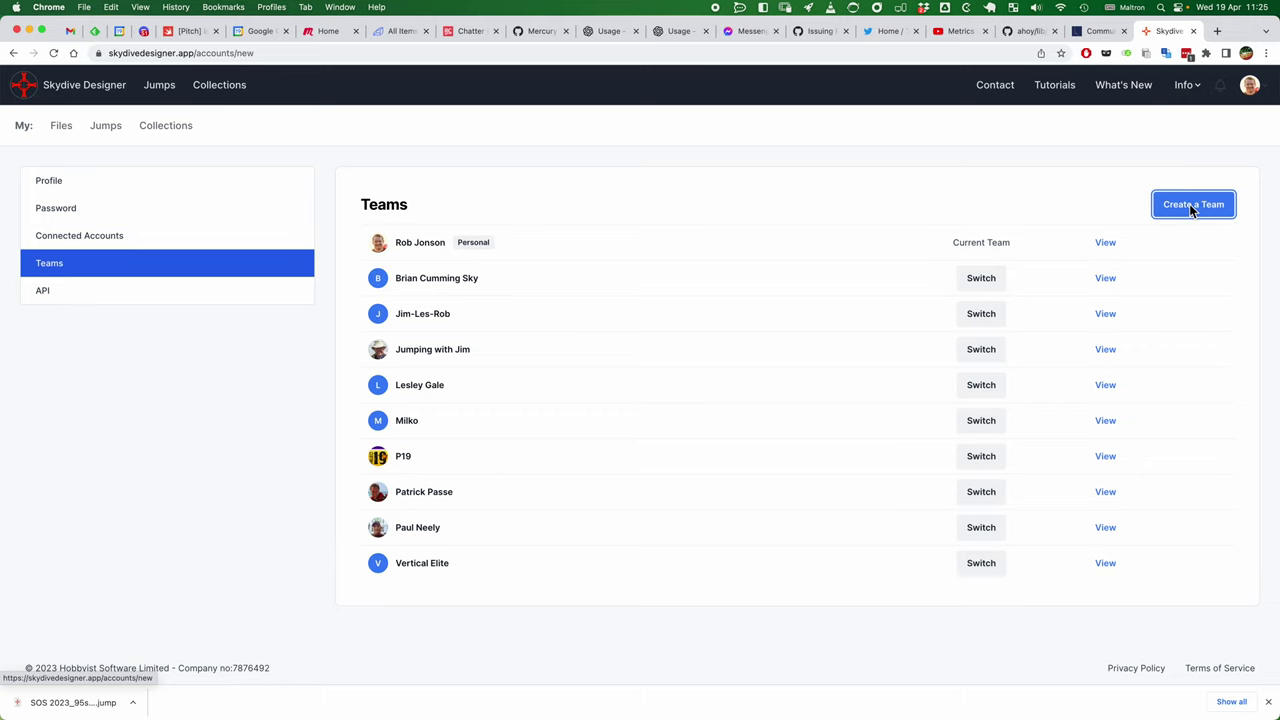
pyautogui.write('My Team Name')
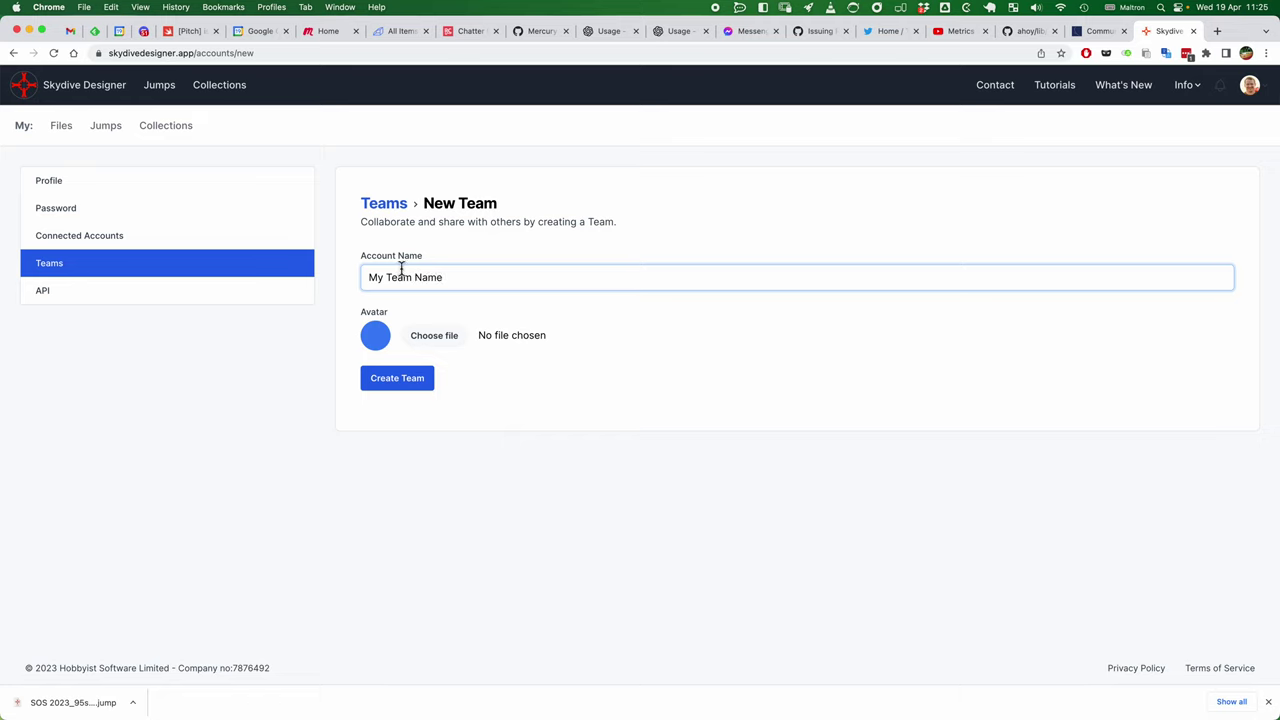
pyautogui.click(403, 384)
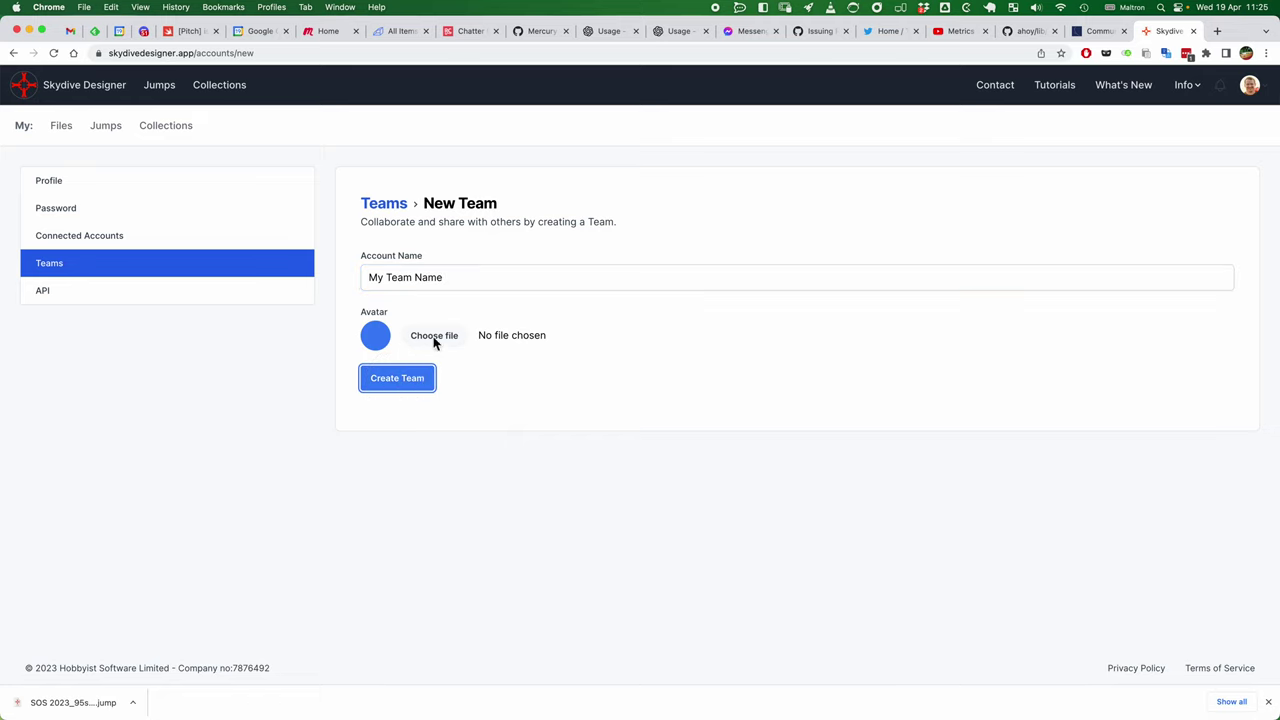
pyautogui.click(403, 381)
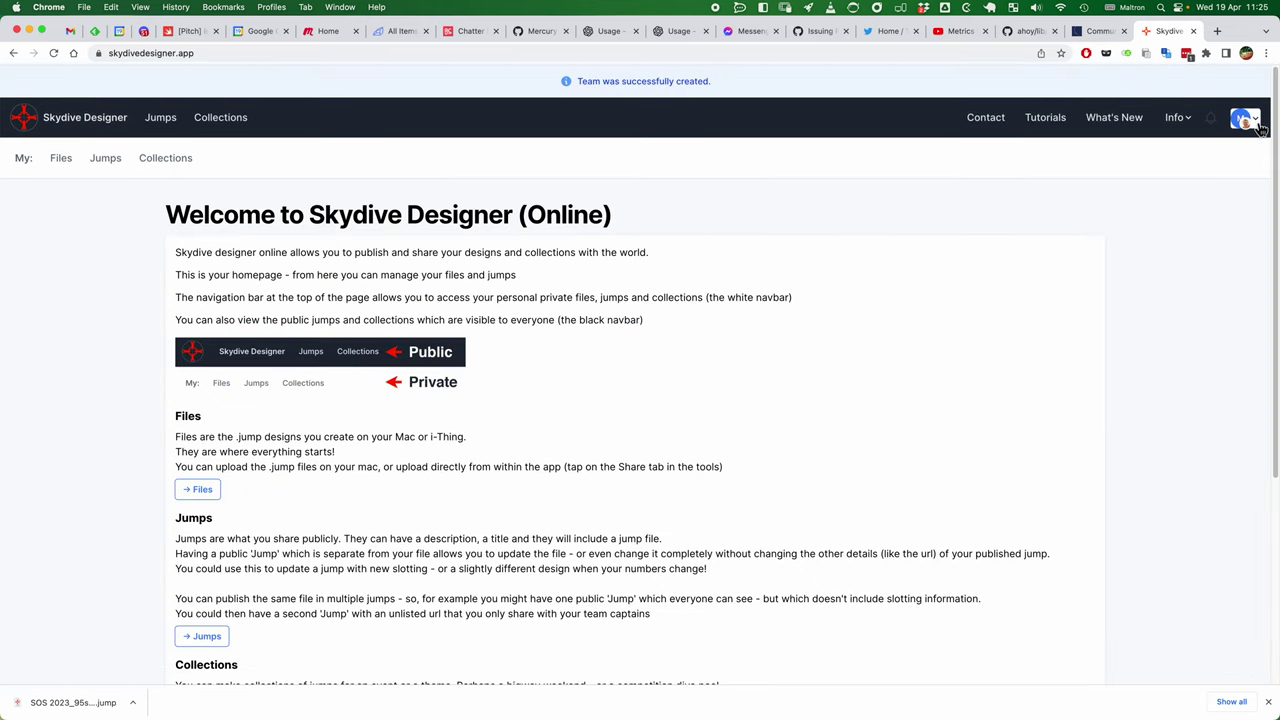
# Open the My Team Name team's page from the Teams list
pyautogui.click(1260, 127)
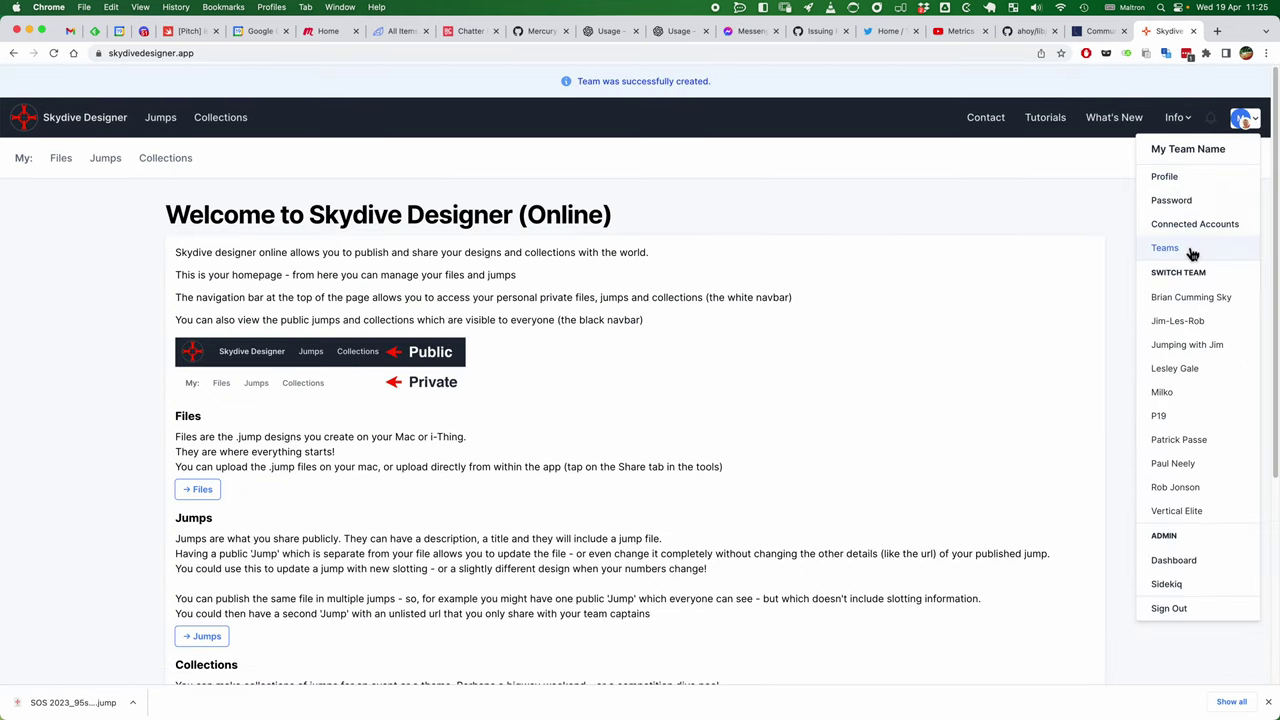
pyautogui.click(1192, 252)
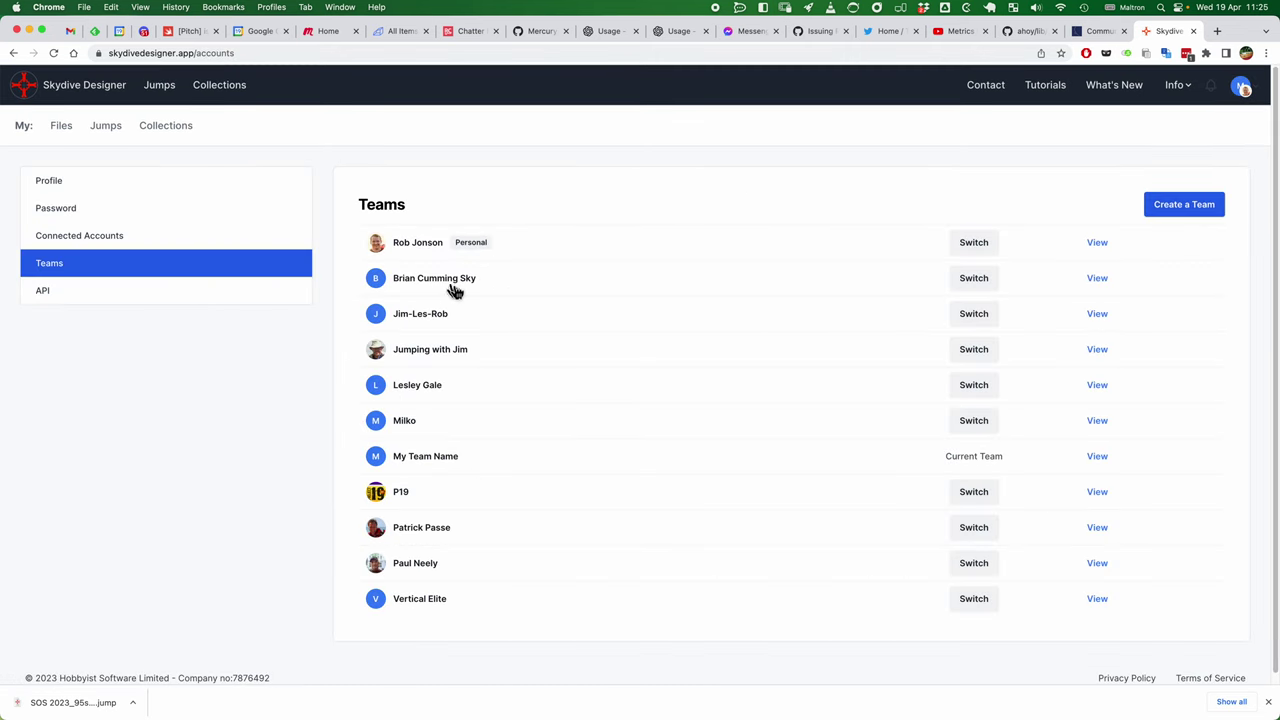
pyautogui.moveTo(1097, 457); pyautogui.dragTo(1100, 457)
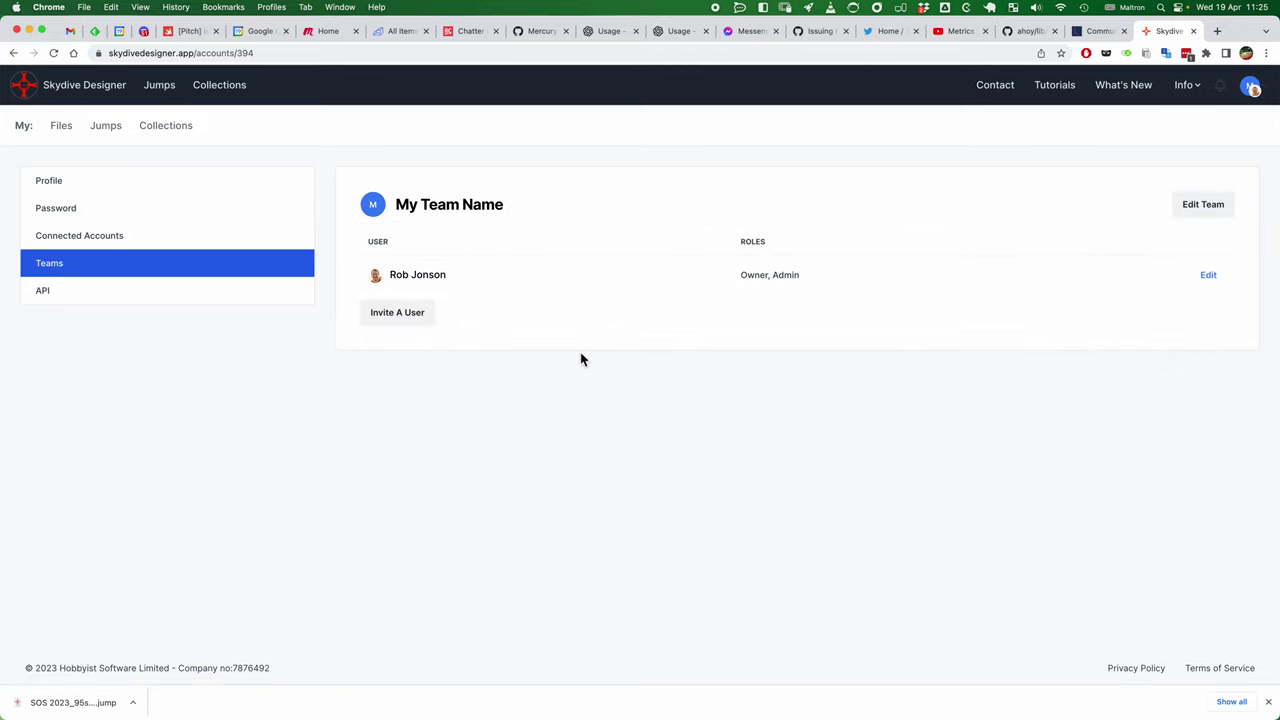
# Look over the Invite A User form, then cancel back to Teams
pyautogui.click(404, 318)
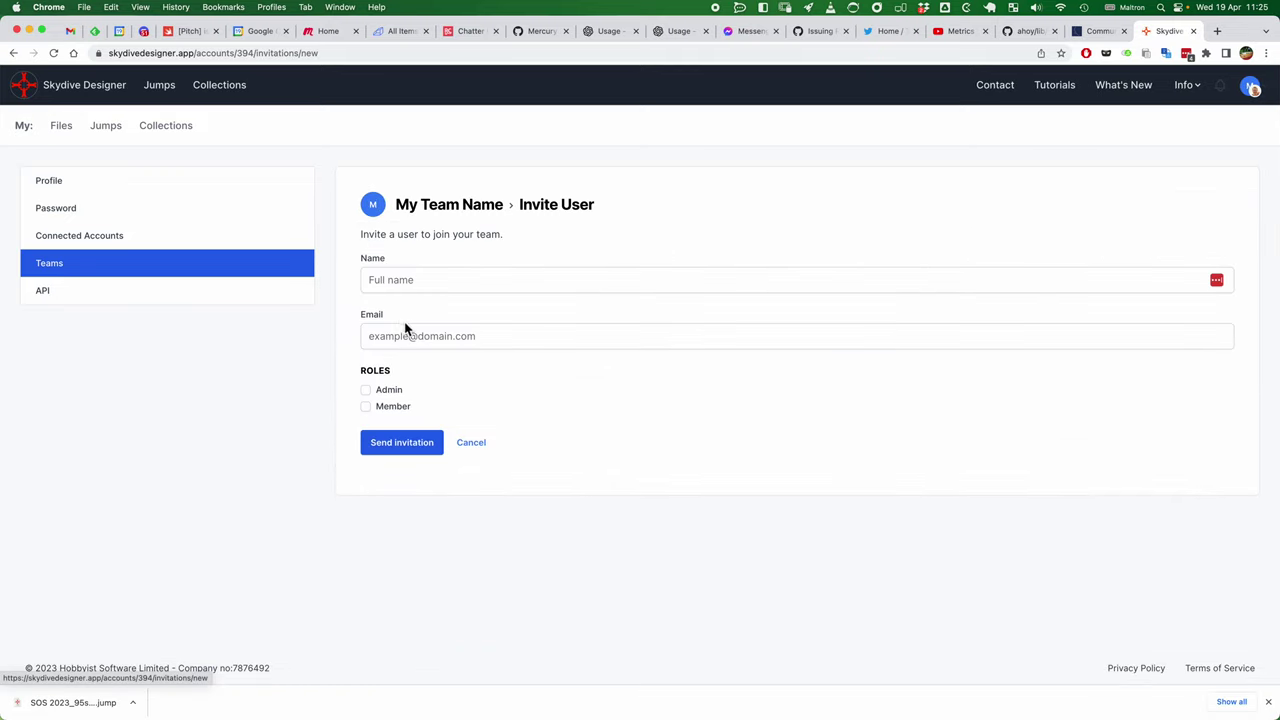
pyautogui.click(400, 283)
pyautogui.click(317, 351)
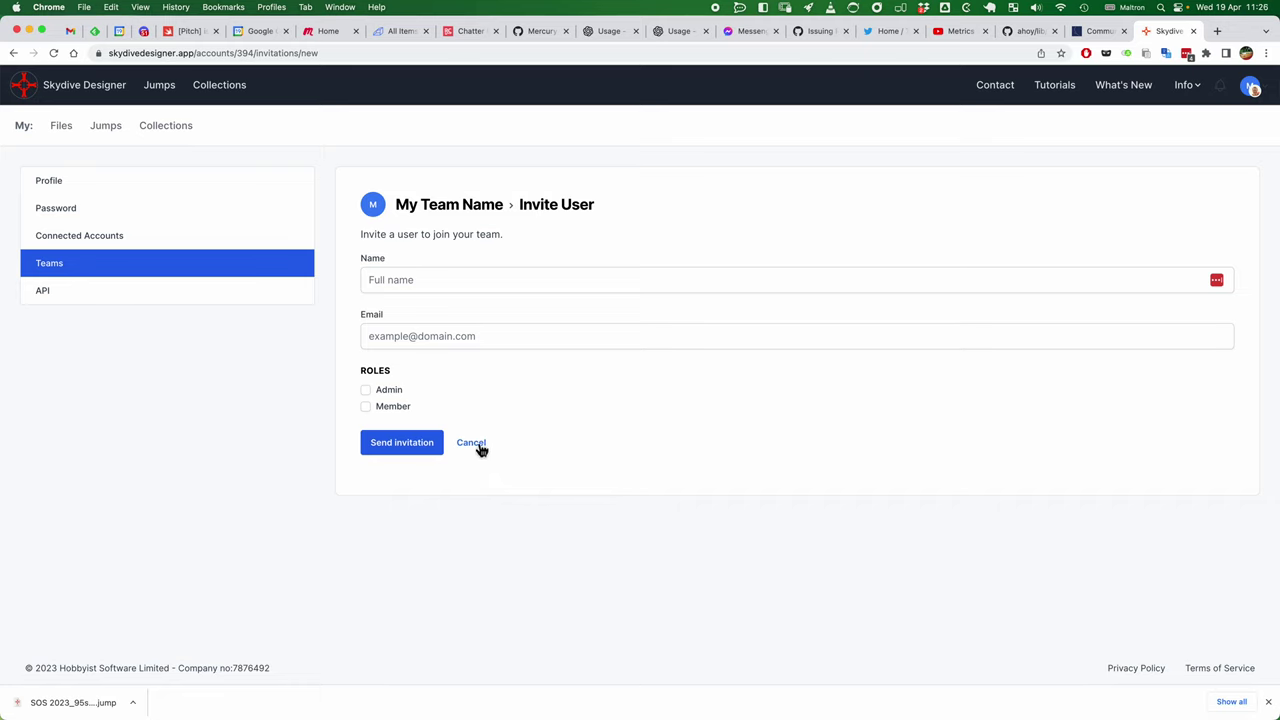
pyautogui.click(50, 265)
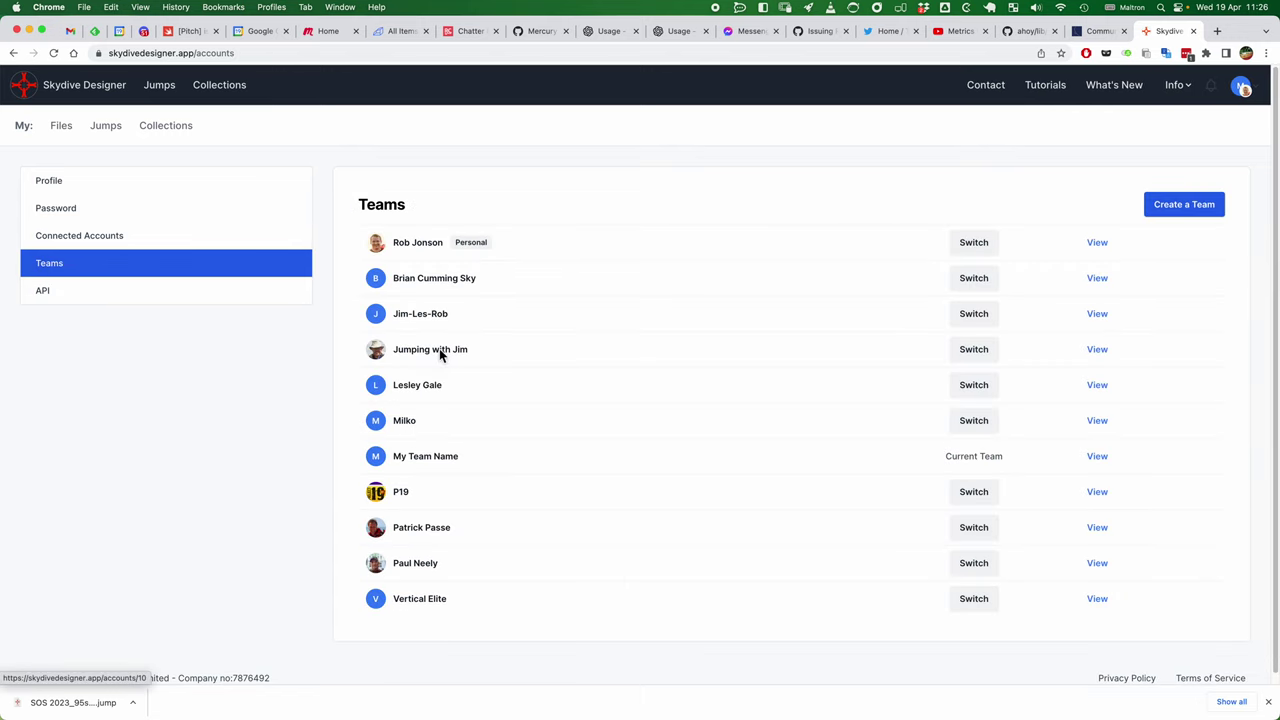
# View the Jumping with Jim team's members, then return to the homepage
pyautogui.click(414, 356)
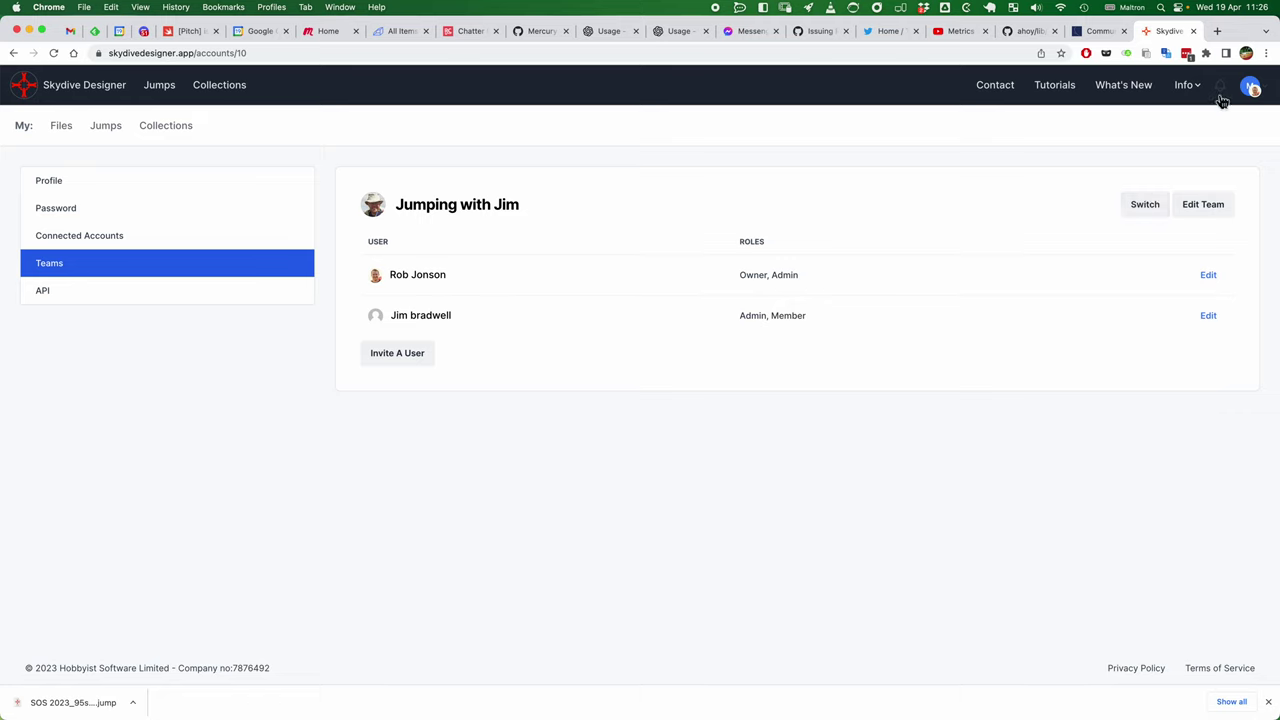
pyautogui.click(100, 98)
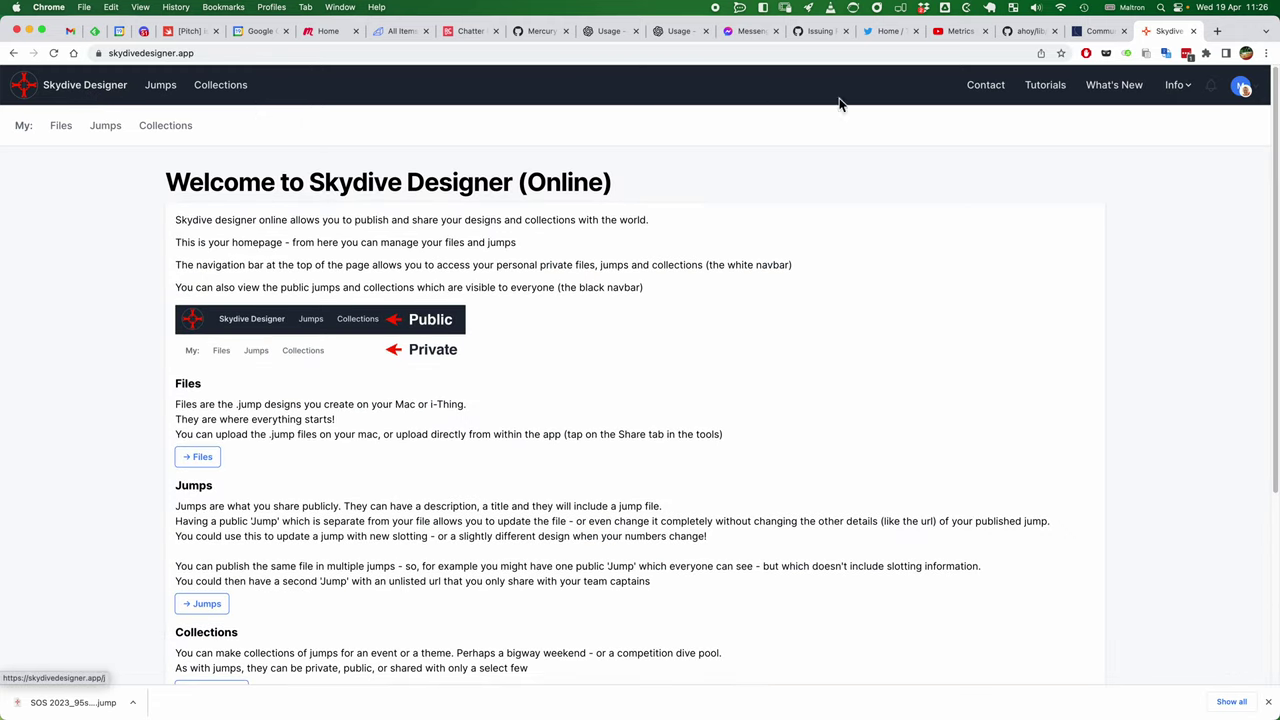
# Switch the account to the Jumping with Jim team and view its Files list
pyautogui.click(1258, 94)
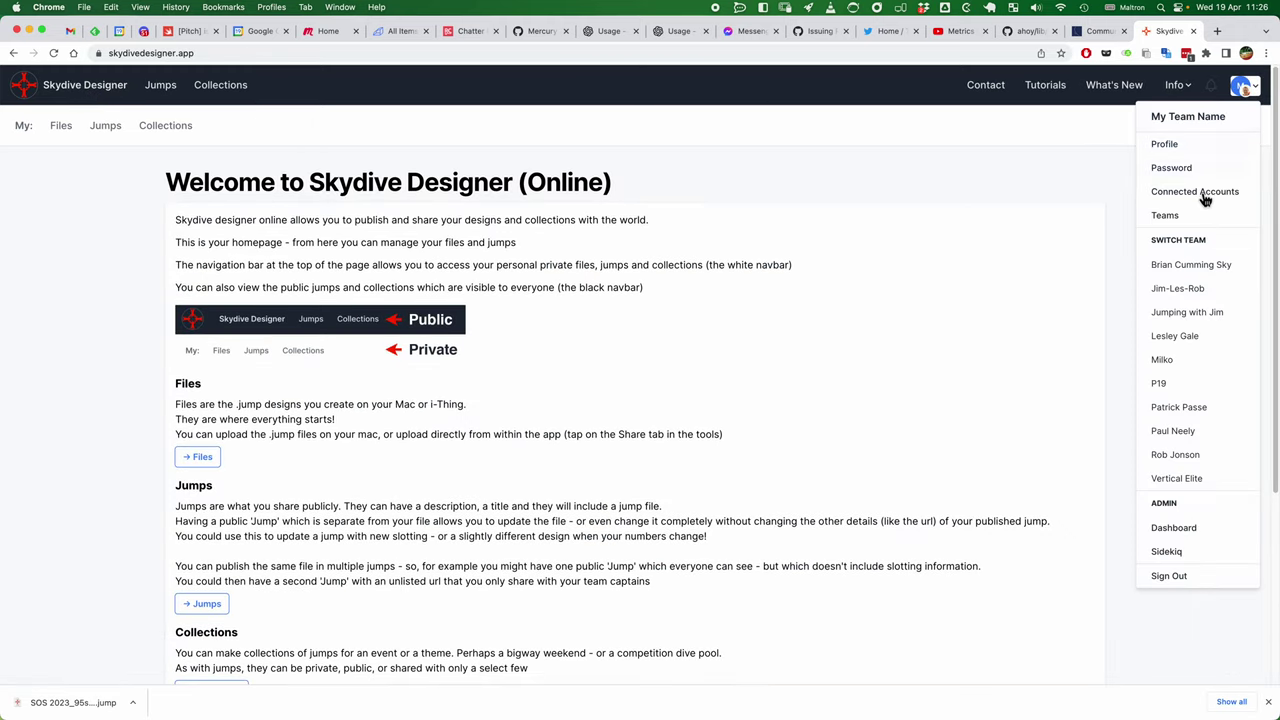
pyautogui.click(1191, 313)
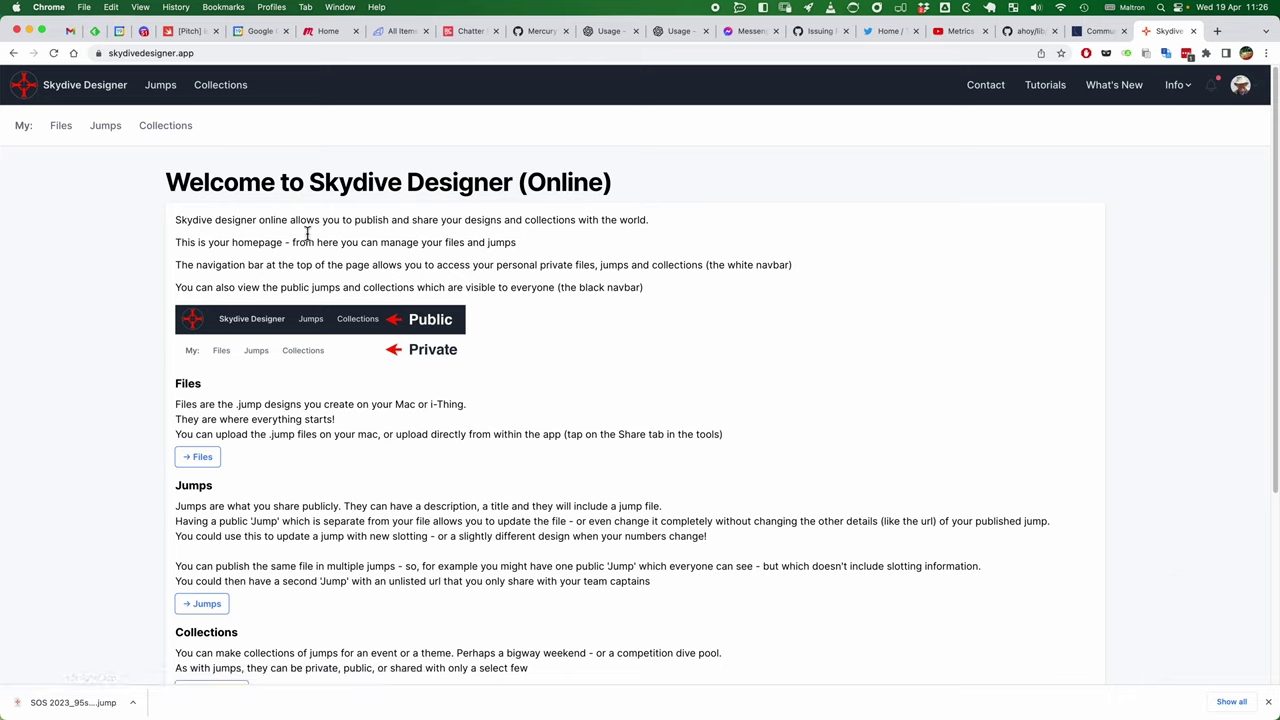
pyautogui.click(66, 127)
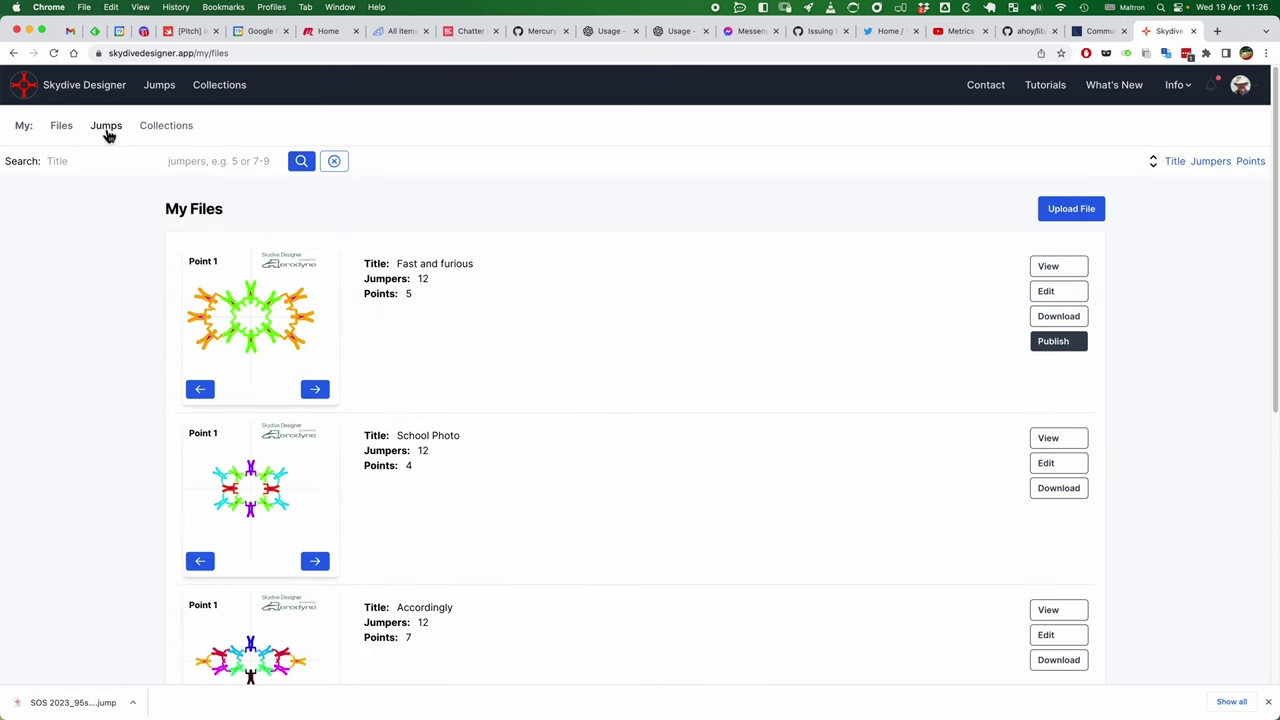
# Browse Jumps and Collections, open Back at Last, then return to My Files
pyautogui.click(109, 131)
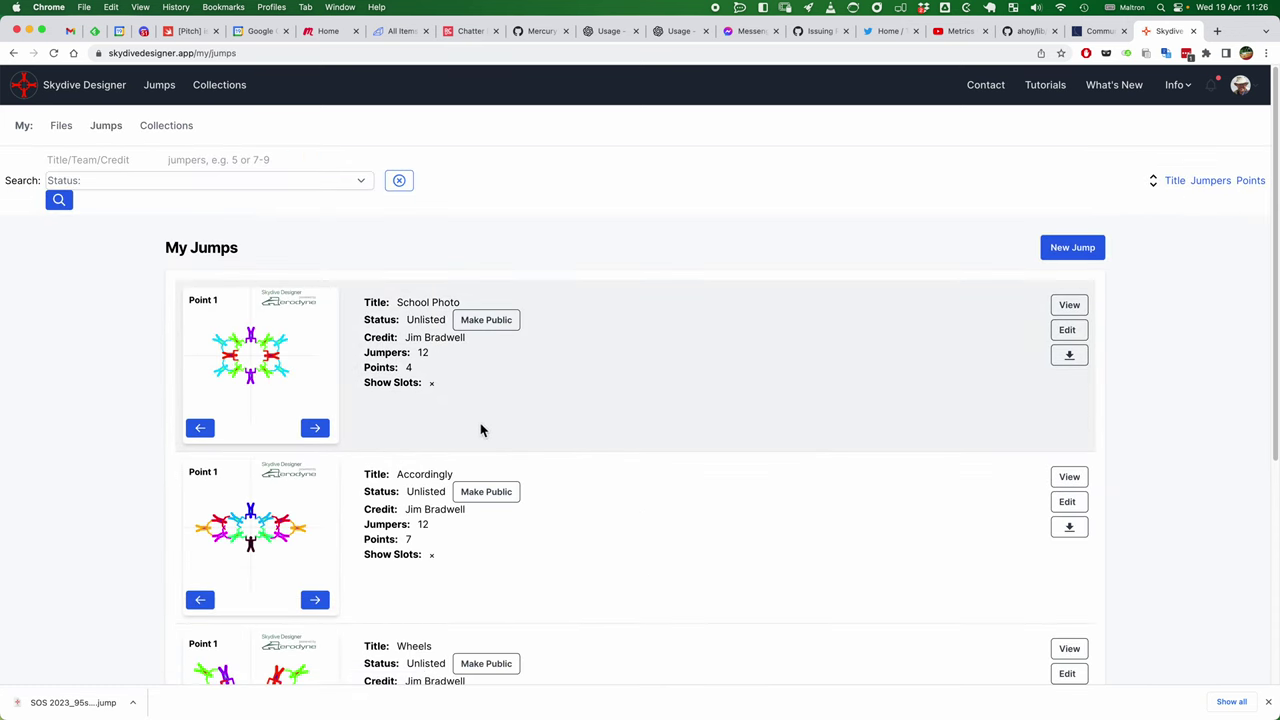
pyautogui.click(169, 127)
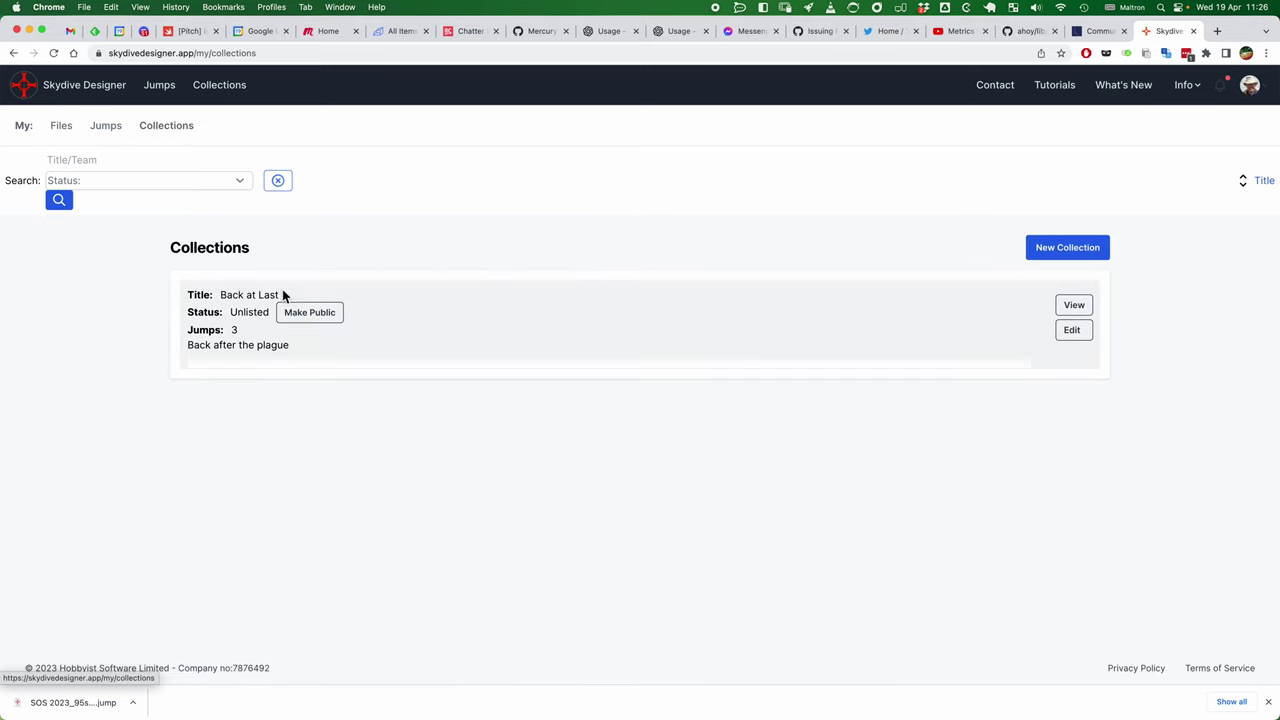
pyautogui.click(1082, 313)
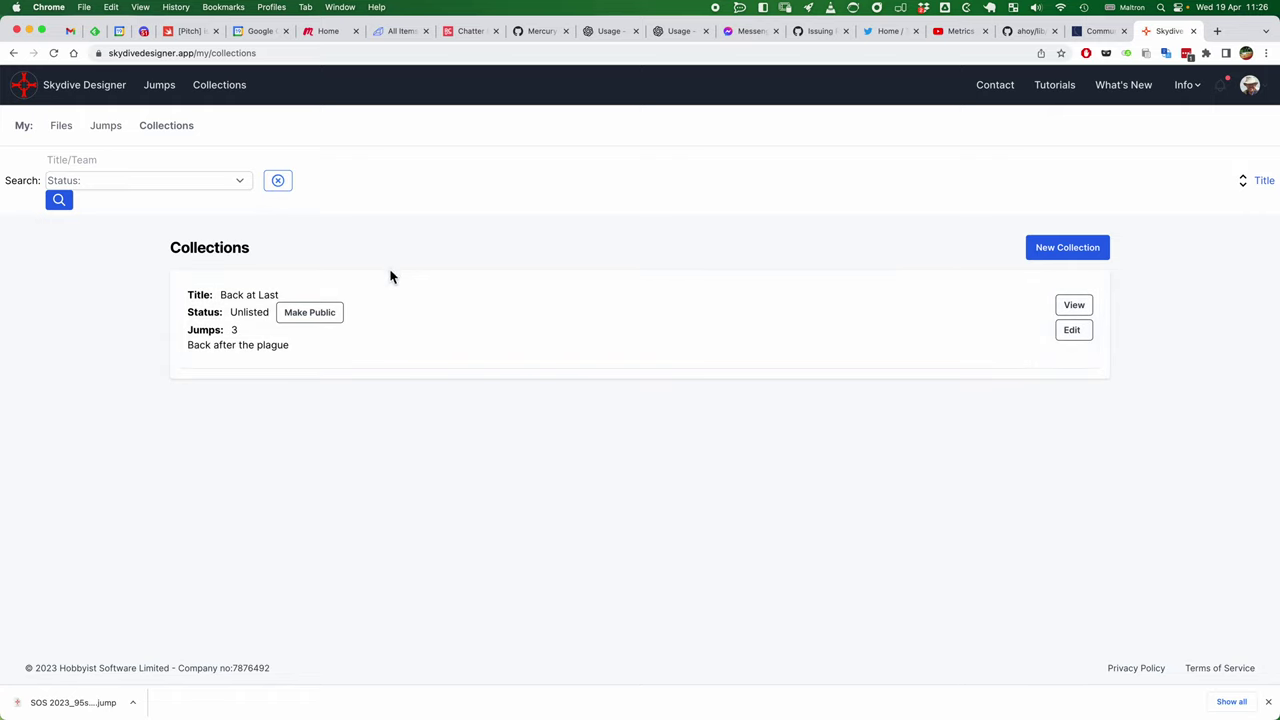
pyautogui.click(1068, 306)
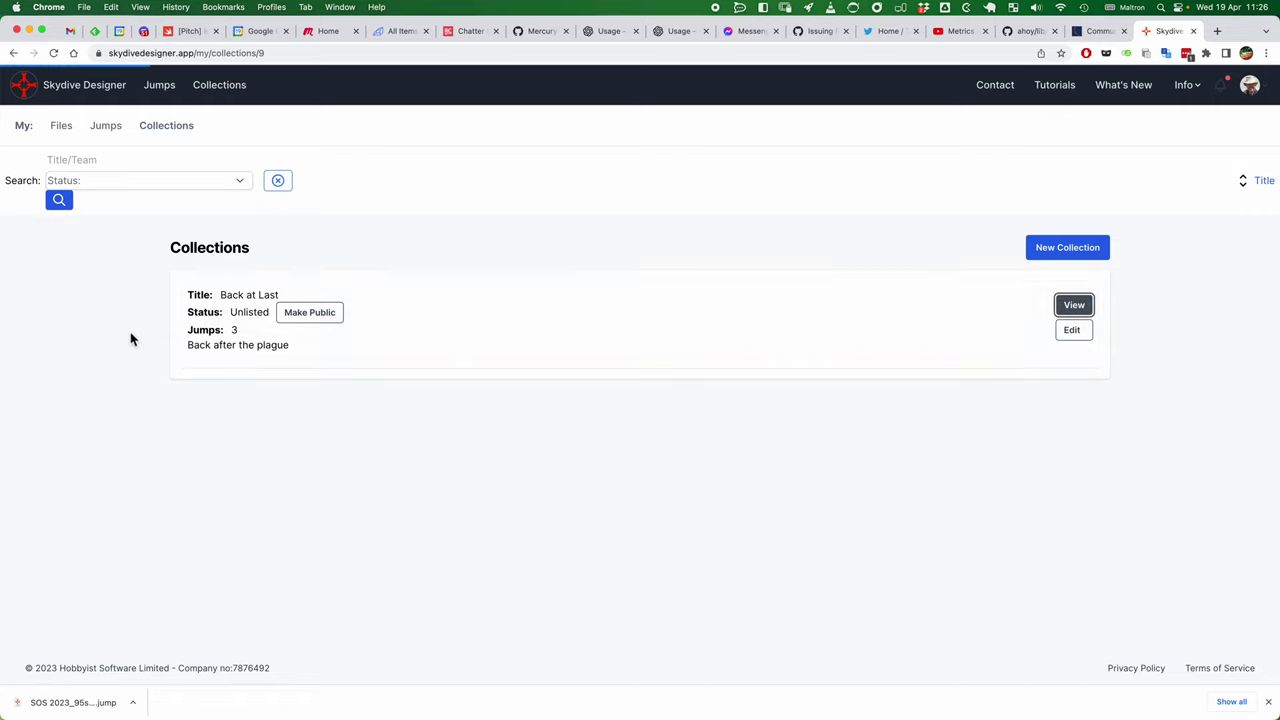
pyautogui.click(66, 130)
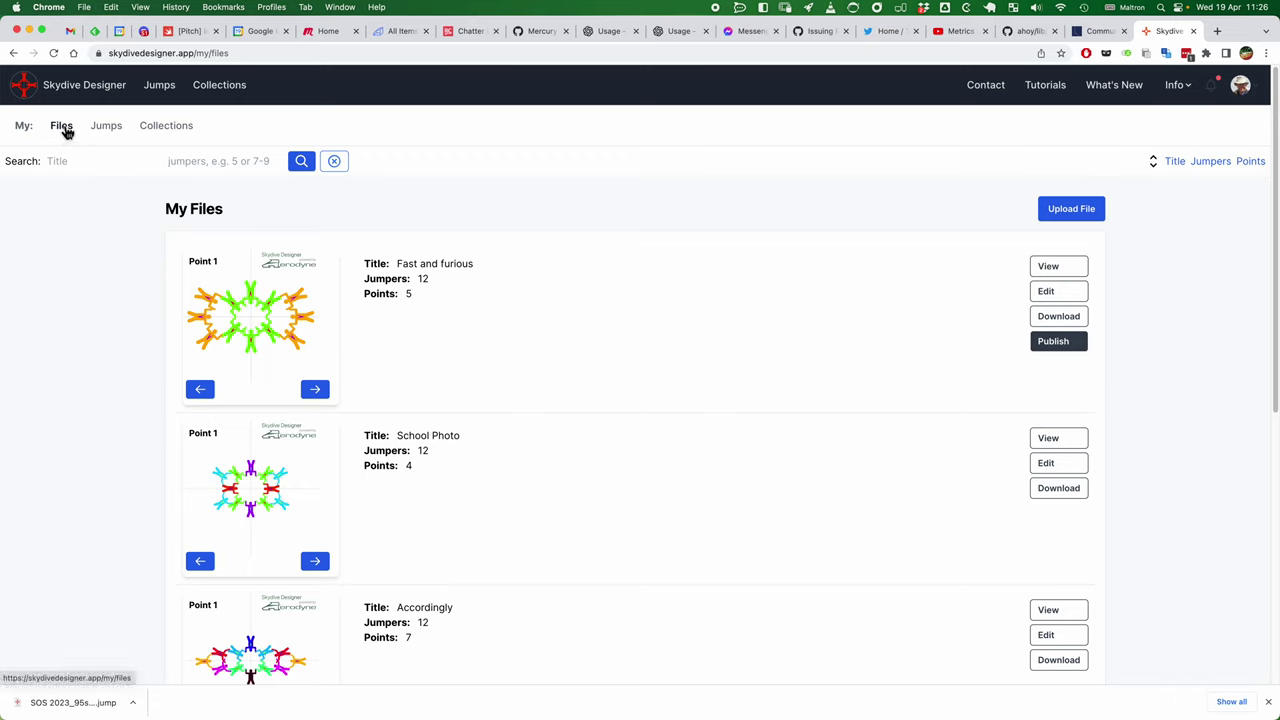
# Preview the Upload File form and the New Jump form's File dropdown
pyautogui.click(1075, 207)
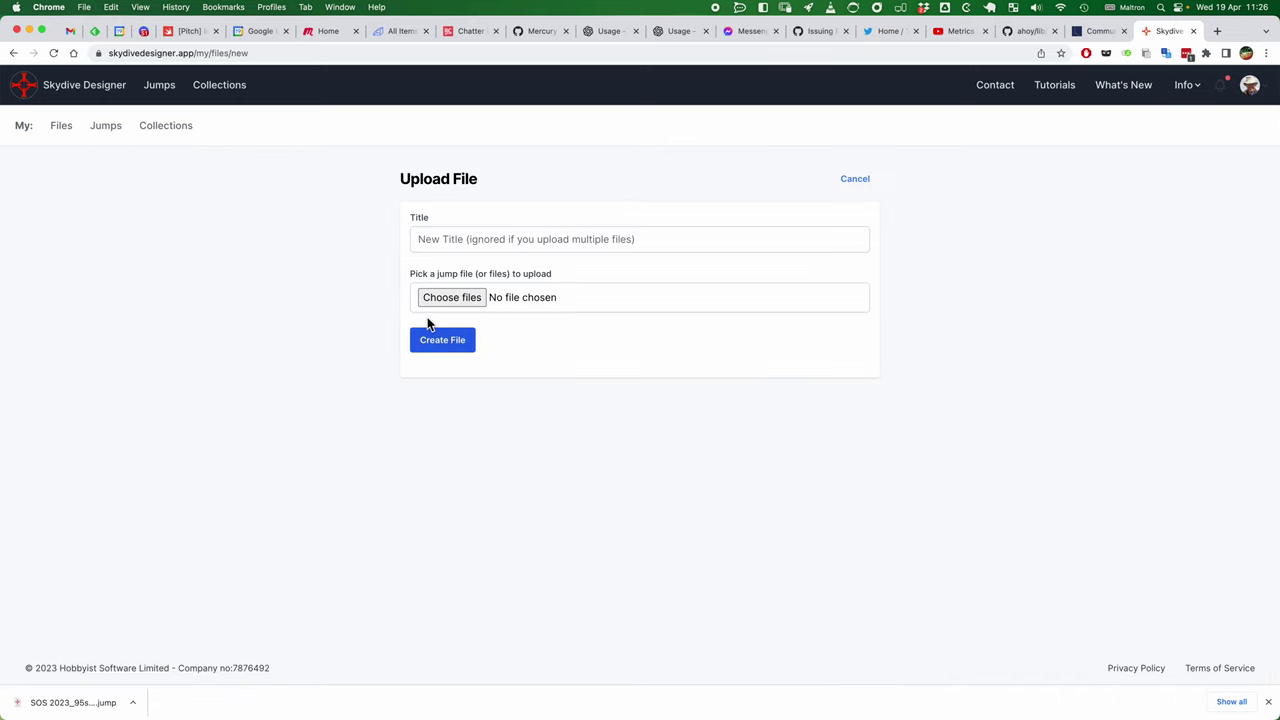
pyautogui.click(107, 129)
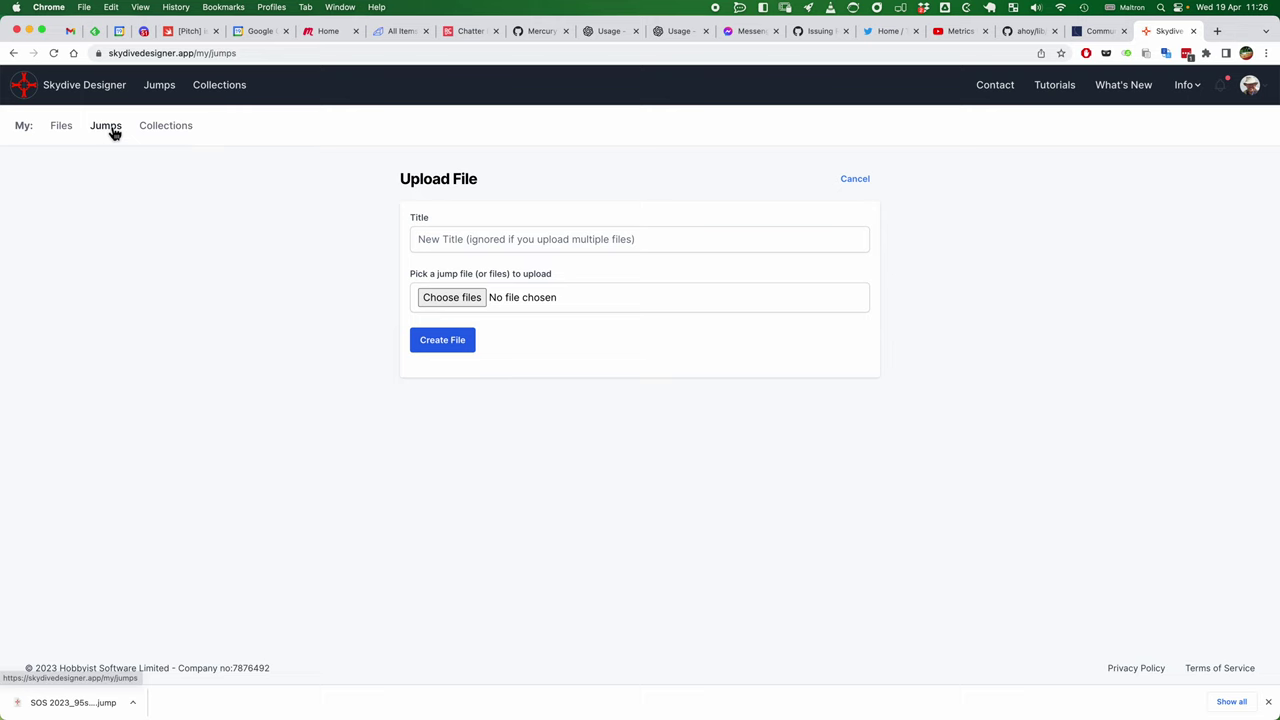
pyautogui.click(1068, 247)
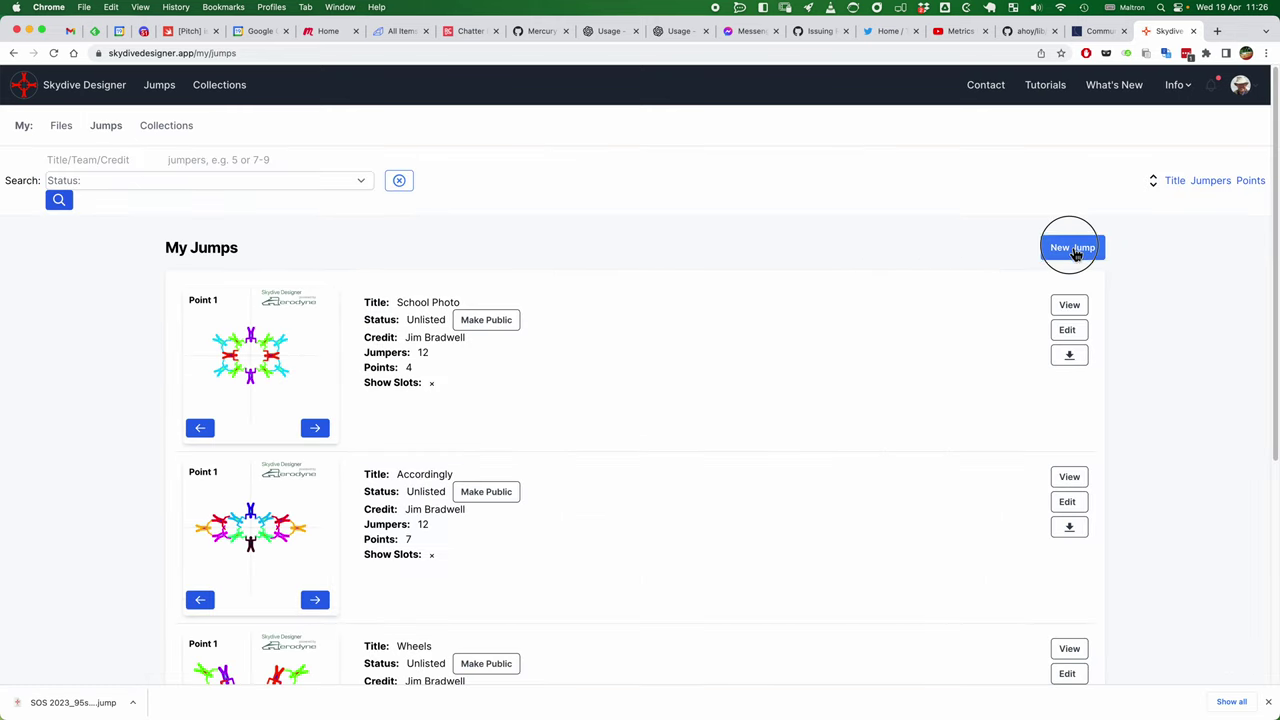
pyautogui.click(480, 508)
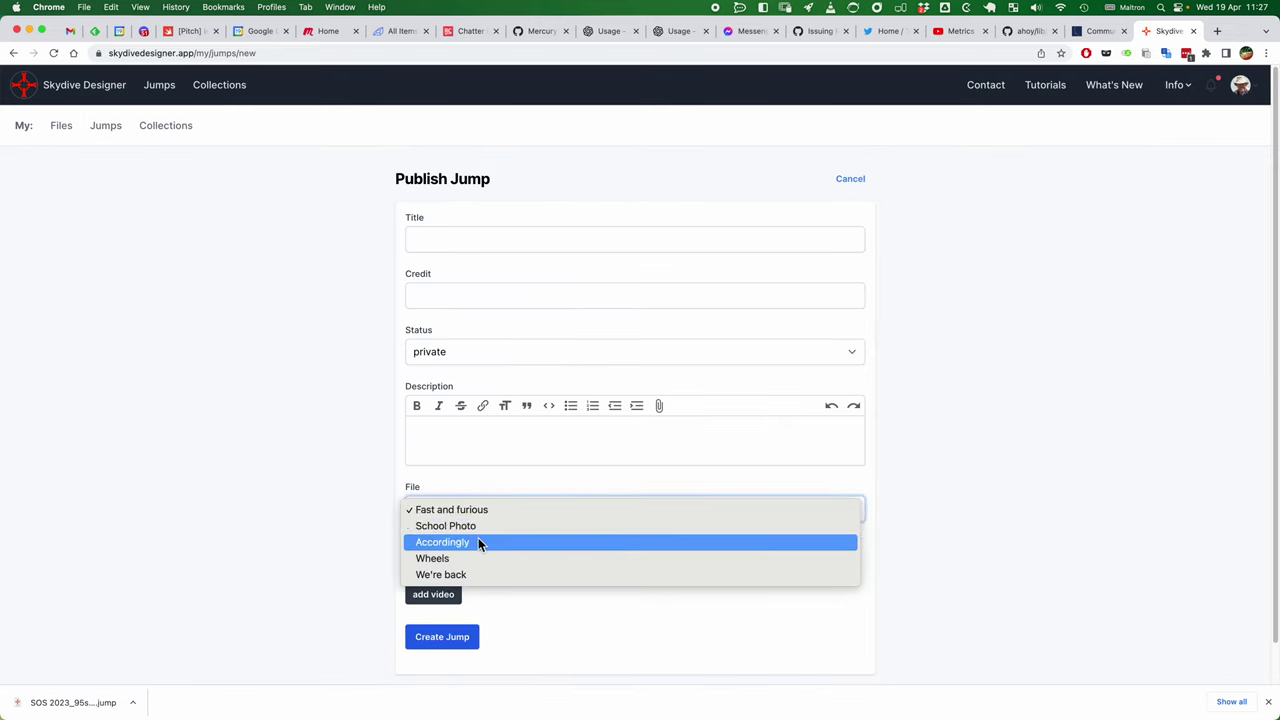
pyautogui.click(290, 492)
# Go to Collections, check the team menu without switching, and bring up the iPad simulator
pyautogui.click(184, 135)
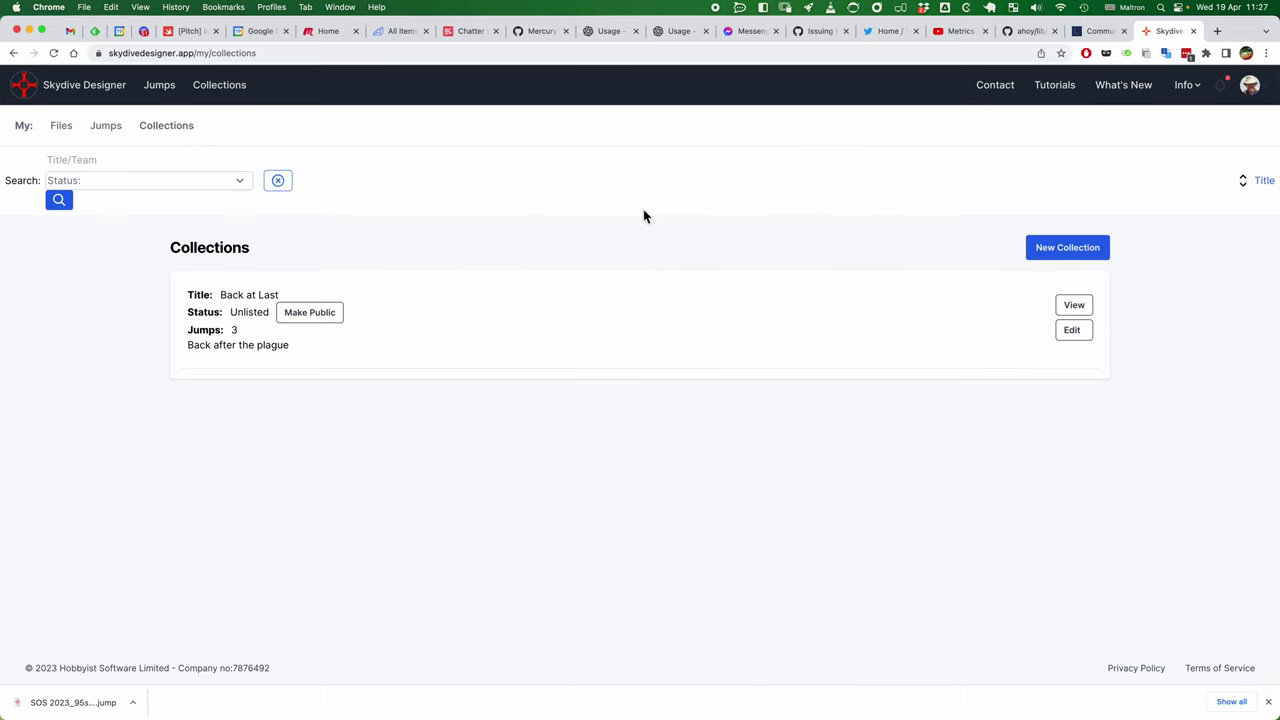
pyautogui.click(1255, 88)
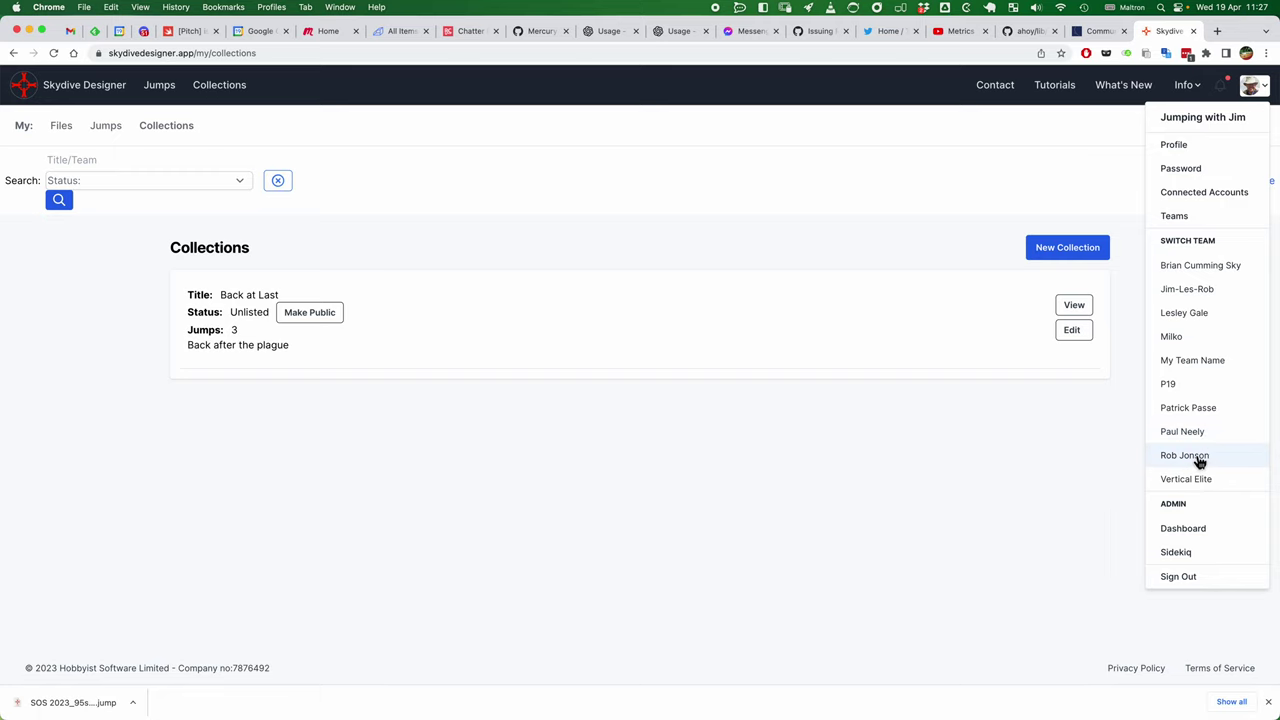
pyautogui.click(773, 470)
pyautogui.press('super+Tab')
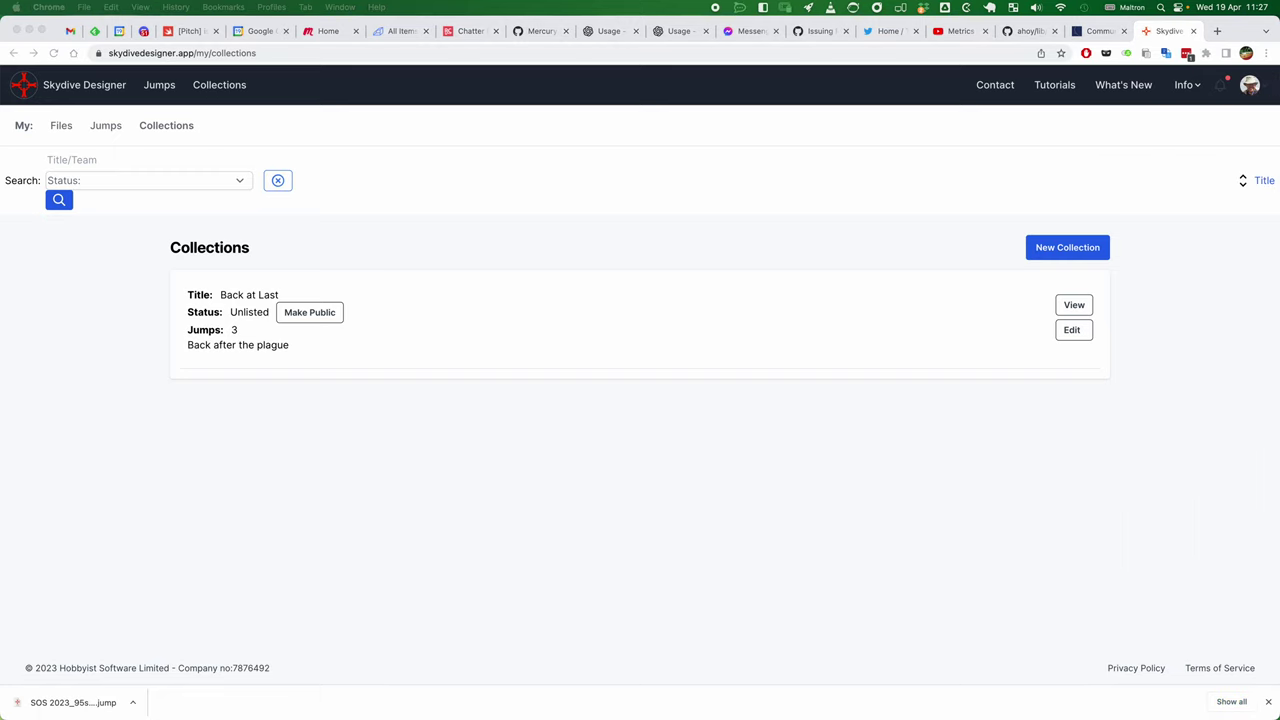
# Publish Winter Sky online under Jumping with Jim, then find it in the team's Files
pyautogui.moveTo(668, 114); pyautogui.dragTo(682, 39)
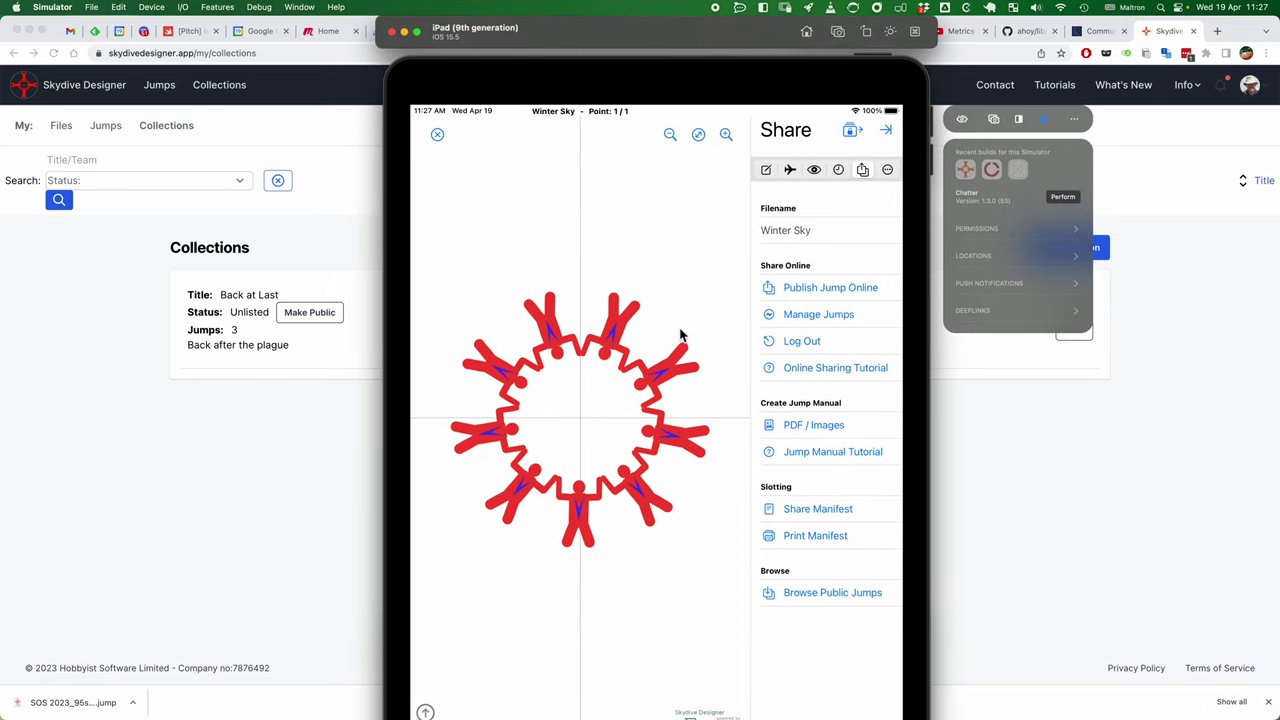
pyautogui.click(793, 288)
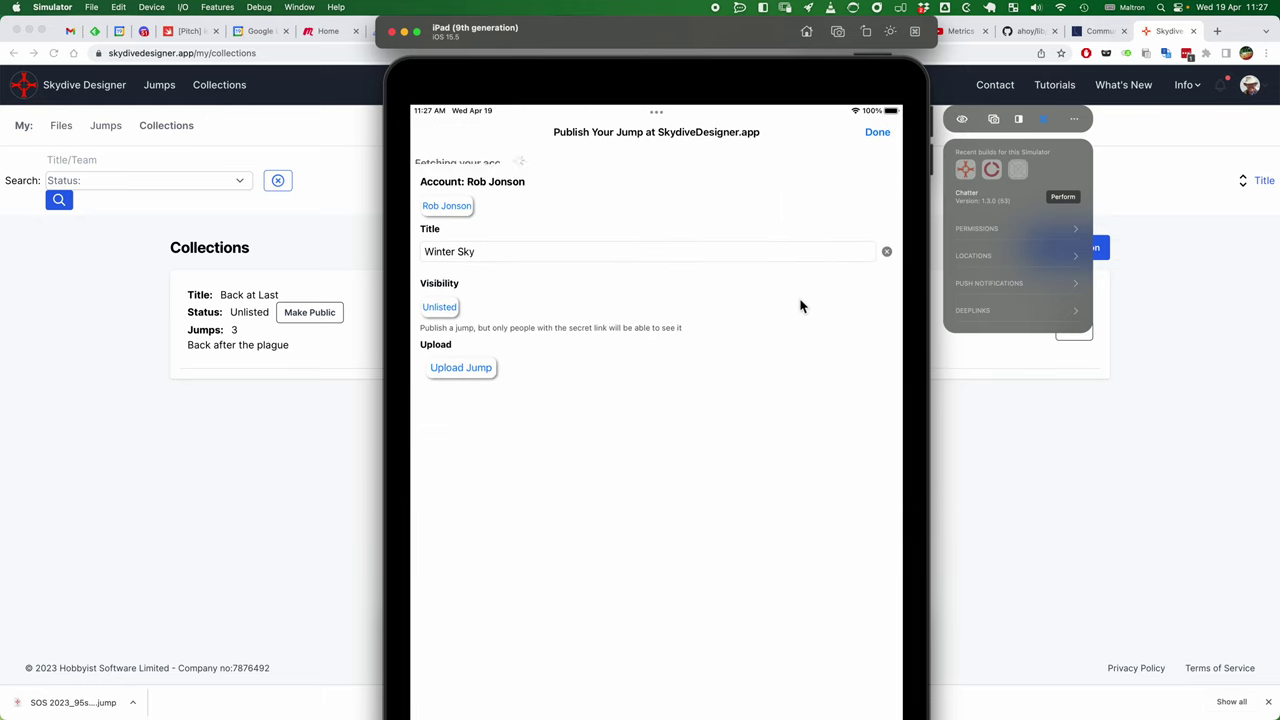
pyautogui.click(446, 195)
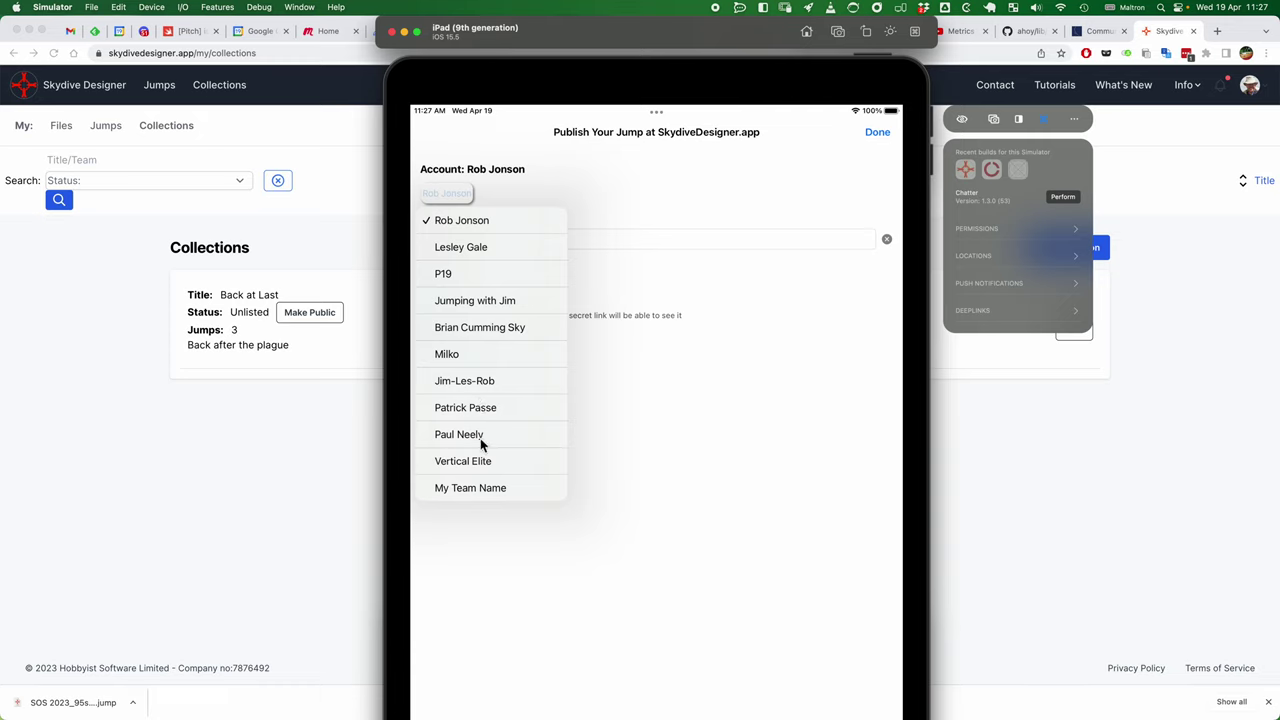
pyautogui.click(490, 302)
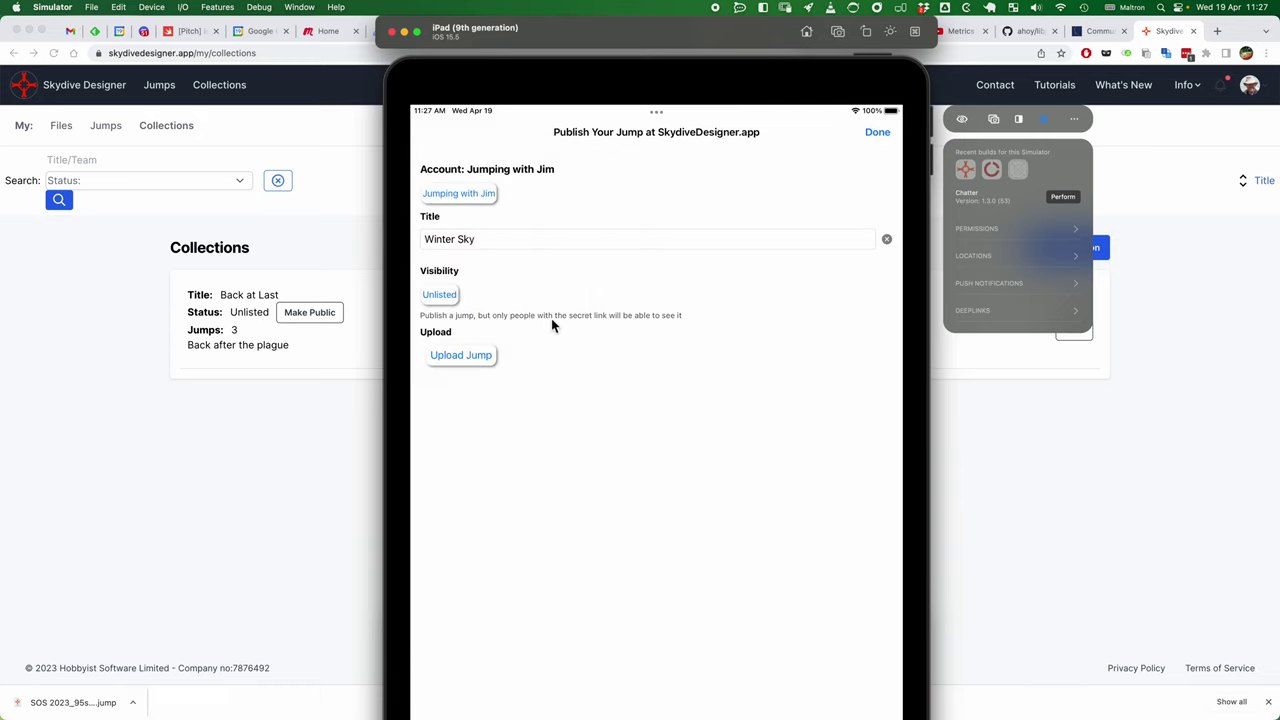
pyautogui.click(461, 357)
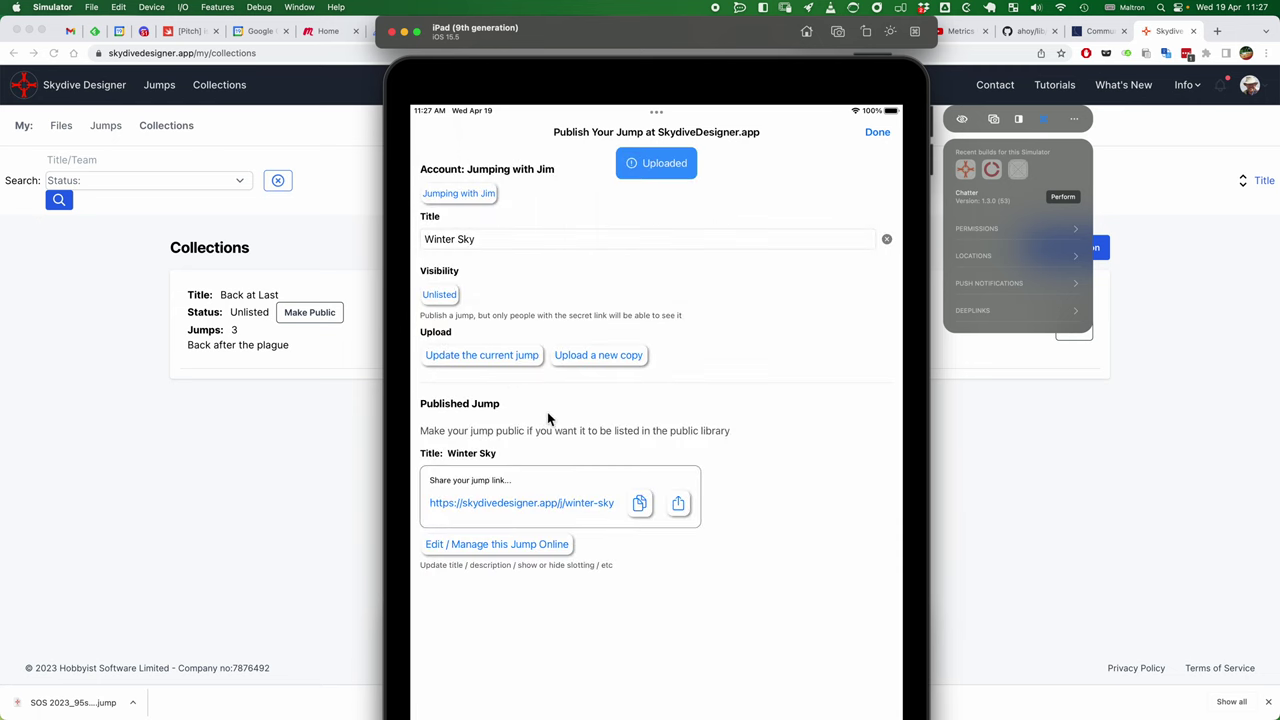
pyautogui.doubleClick(614, 37)
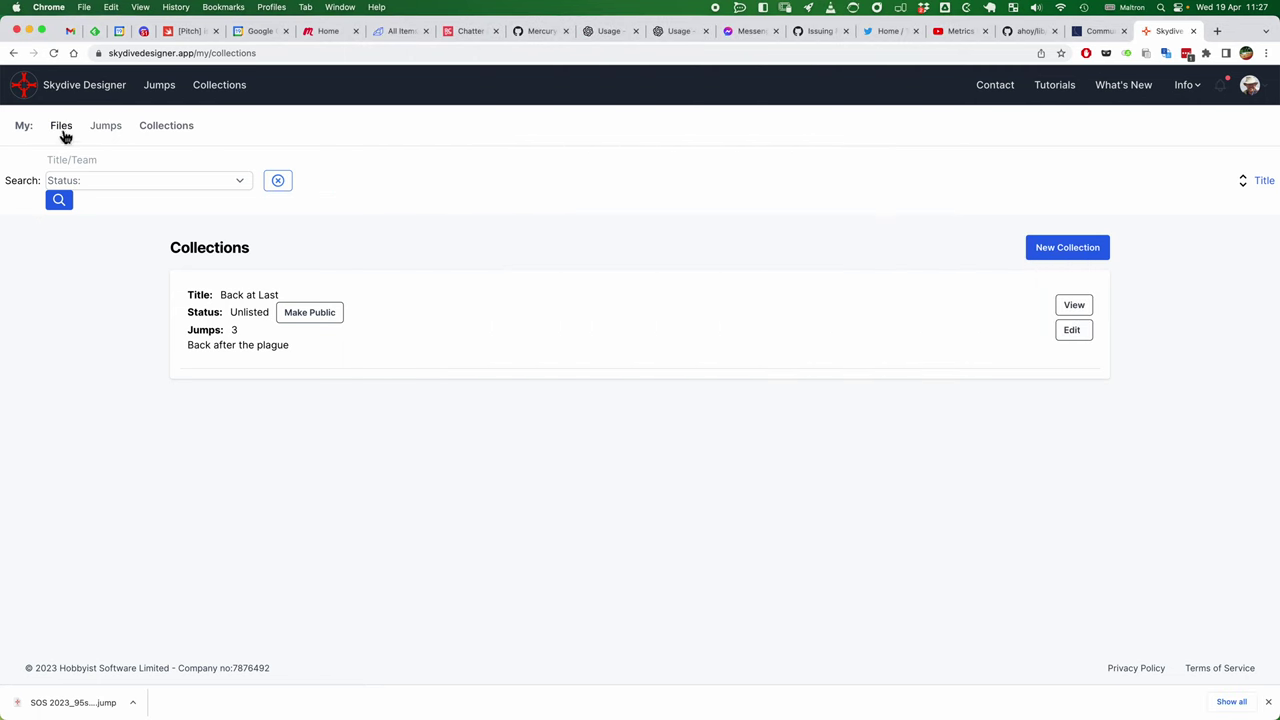
pyautogui.click(62, 126)
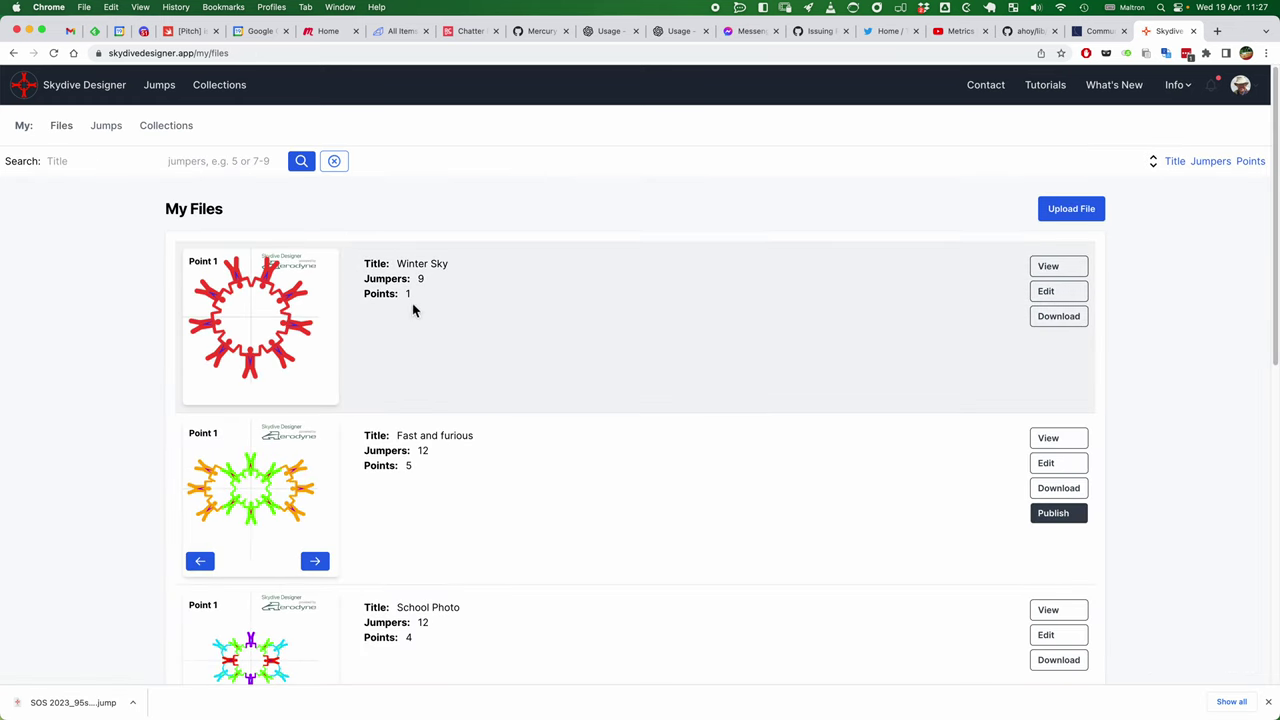